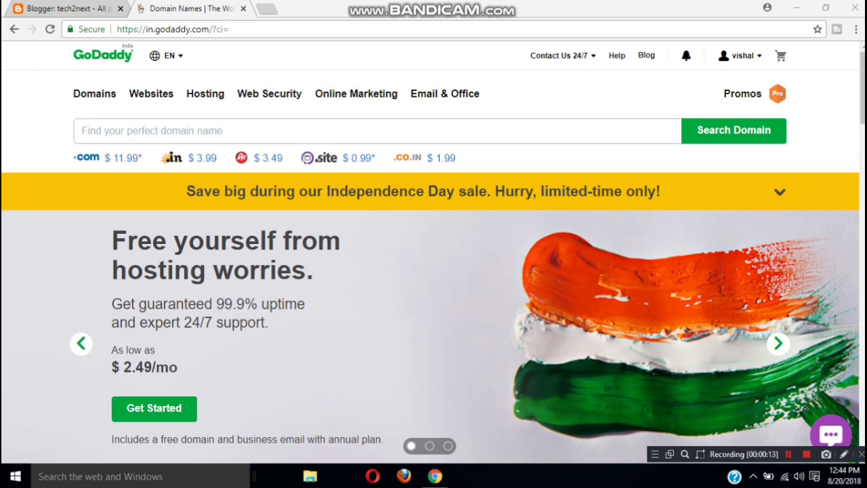
Switch to Blogger and create a blog titled "tech2next.com" at hdgdgsgfdhj.blogspot.com, dismissing the Google Domains offer.
click(67, 8)
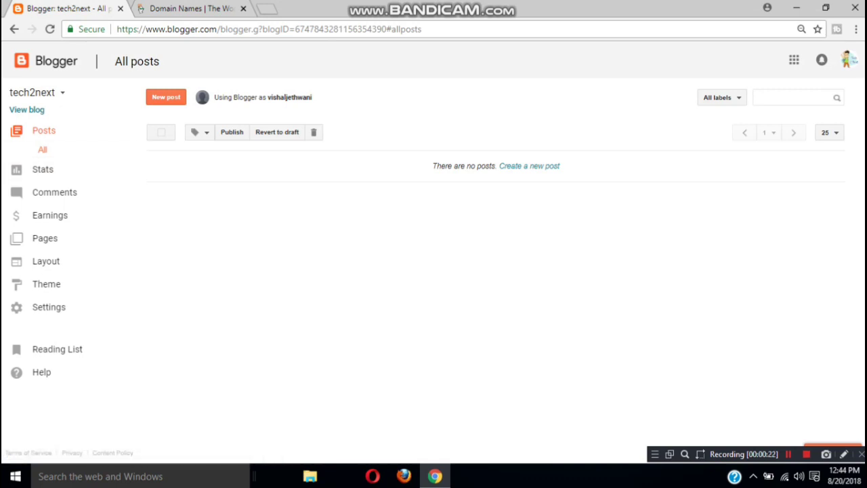
click(37, 92)
click(33, 364)
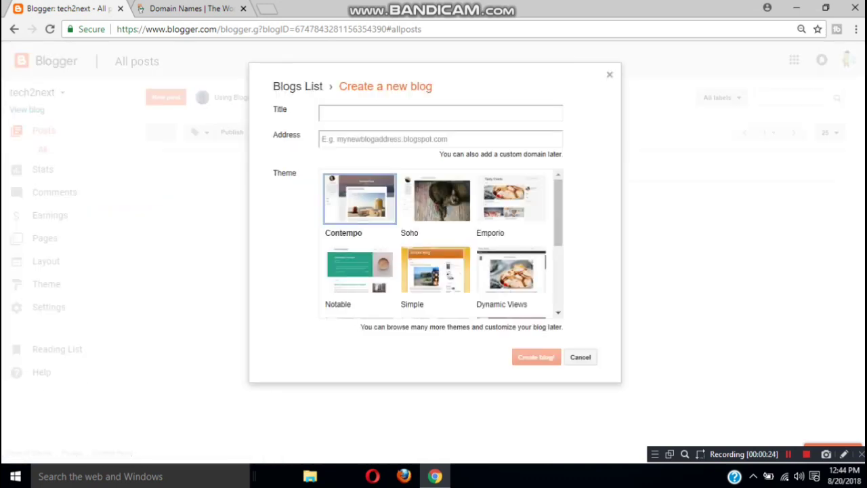
click(440, 113)
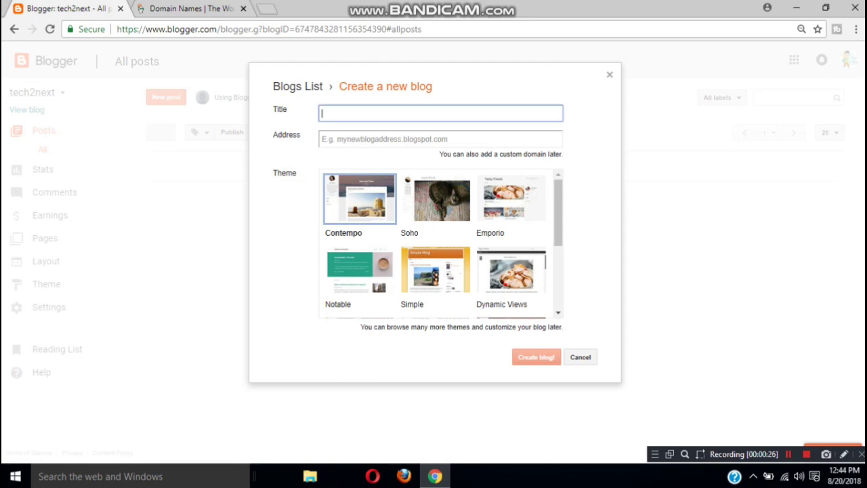
text(tech2next com)
click(322, 139)
text(hdg)
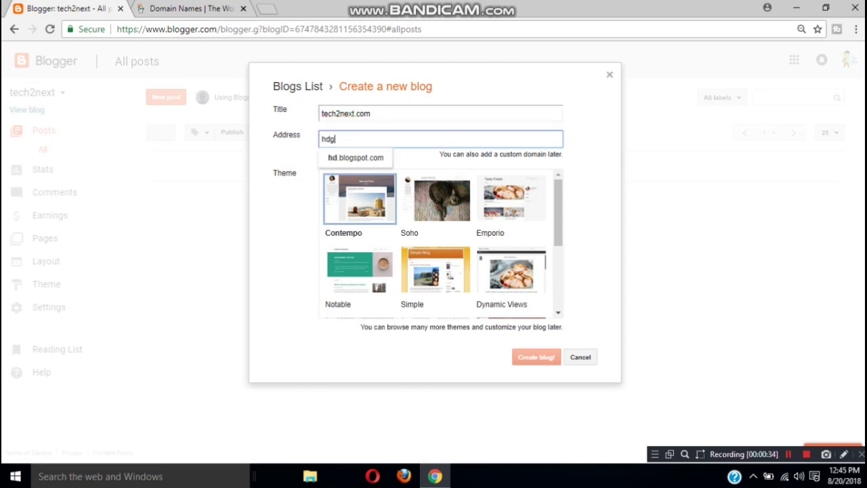
text(dgsgfdhj)
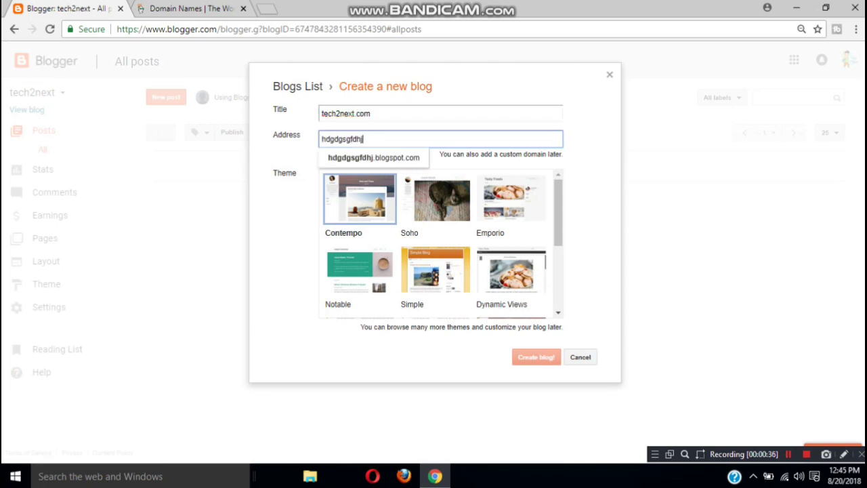
key(Return)
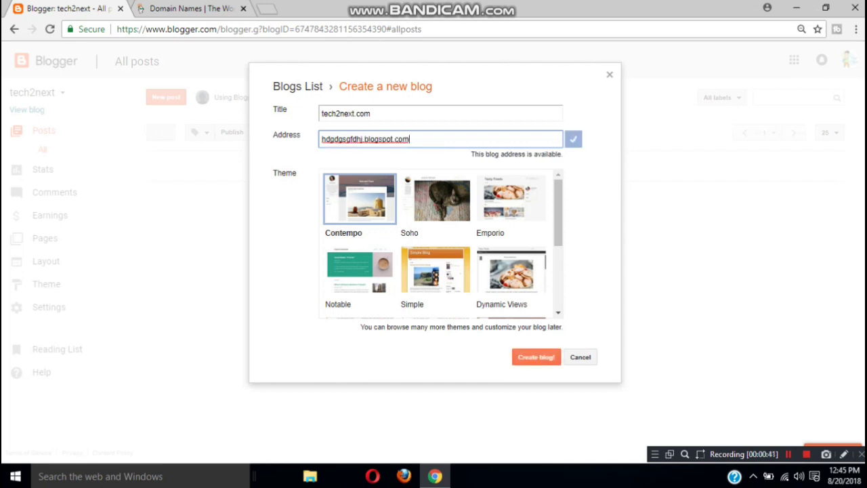
click(552, 356)
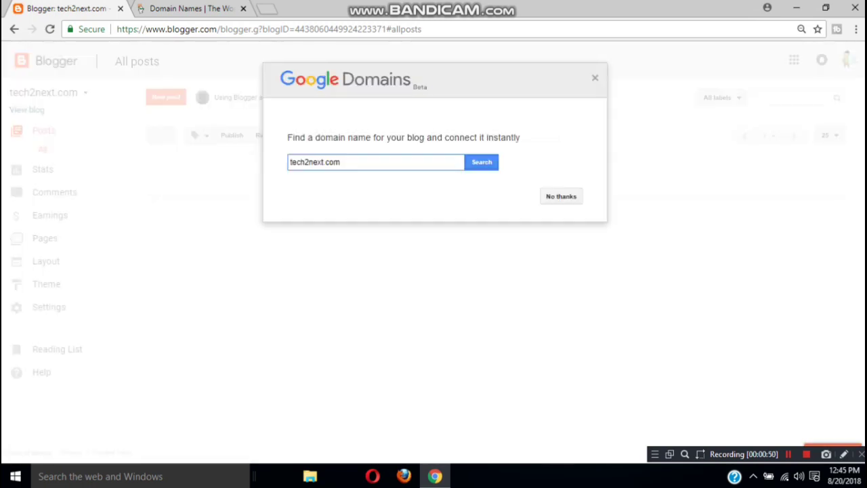
click(595, 77)
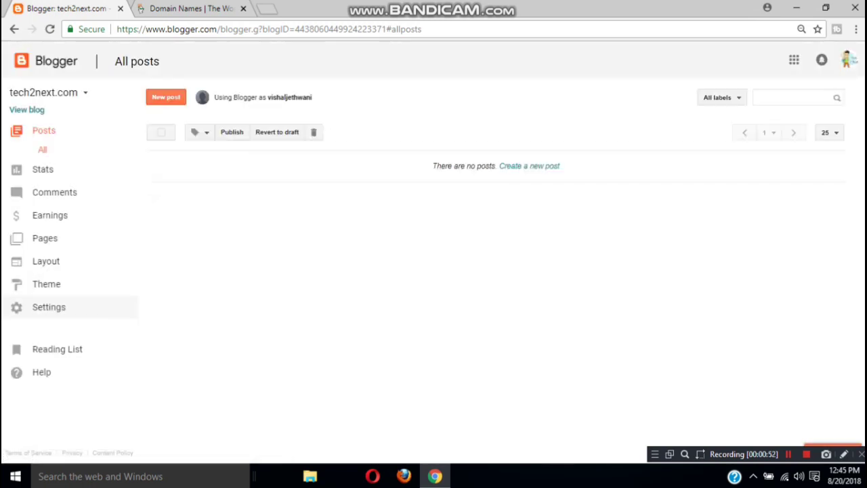
click(49, 307)
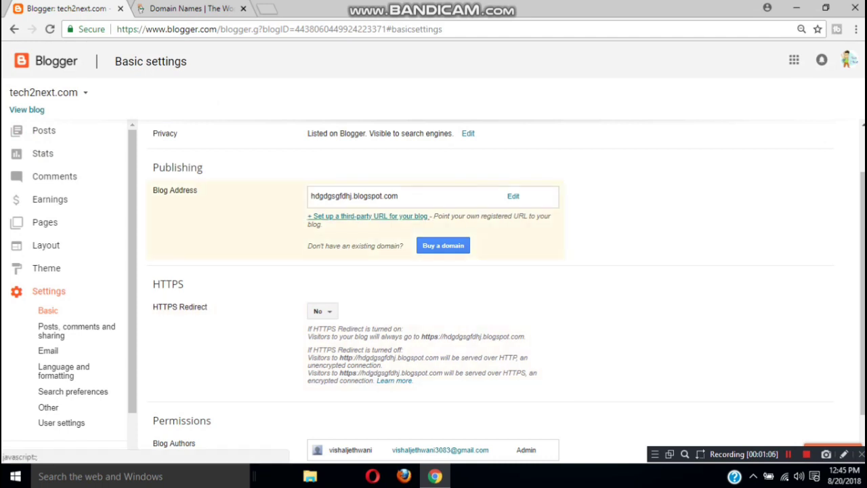
click(370, 215)
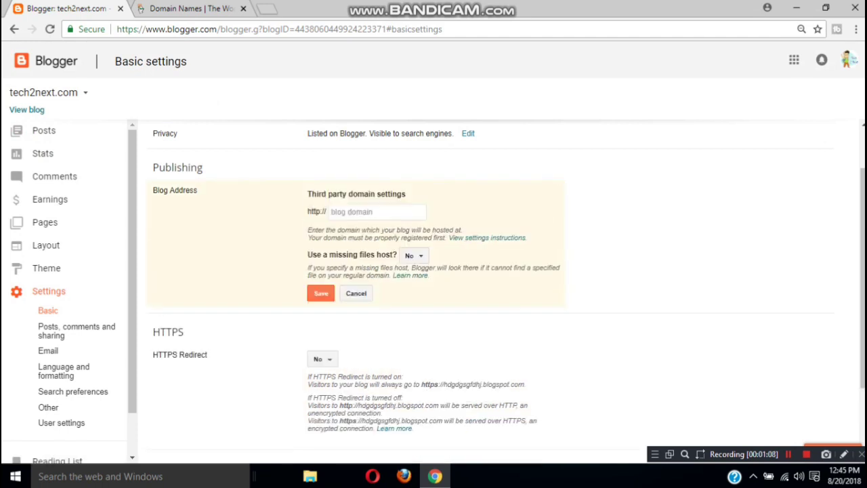
click(369, 212)
text(w)
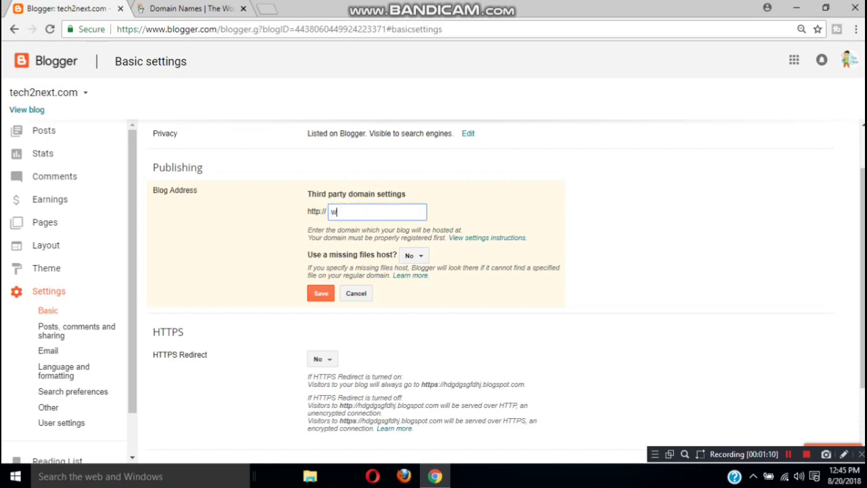
text(ww.tech2next.com)
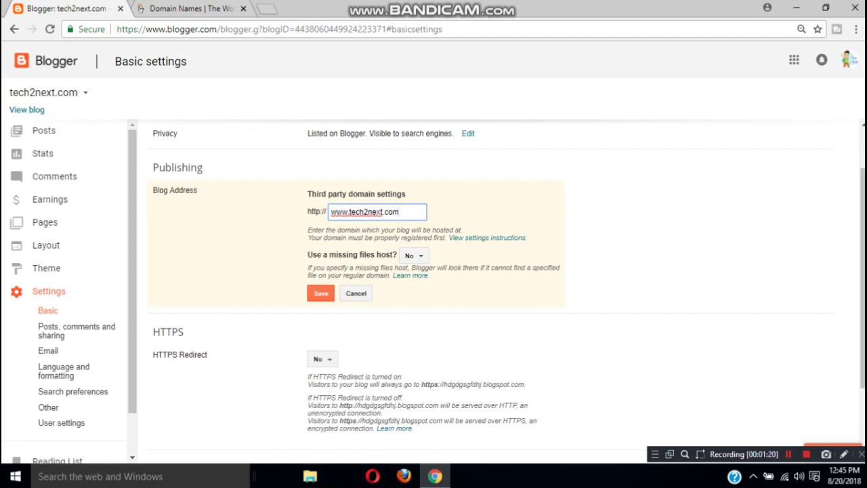
key(Return)
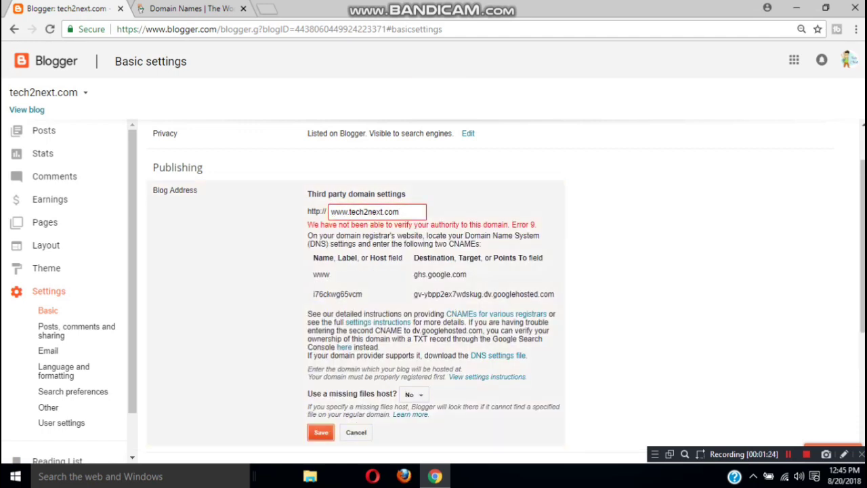
scroll(507, 289, down, 1)
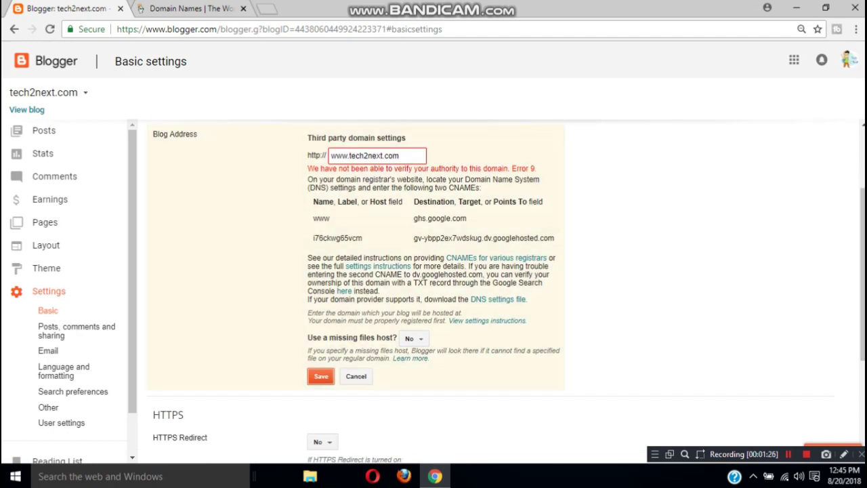
double_click(321, 218)
Switch to GoDaddy and open the DNS records of the tech2next.com domain from the account's products.
click(193, 9)
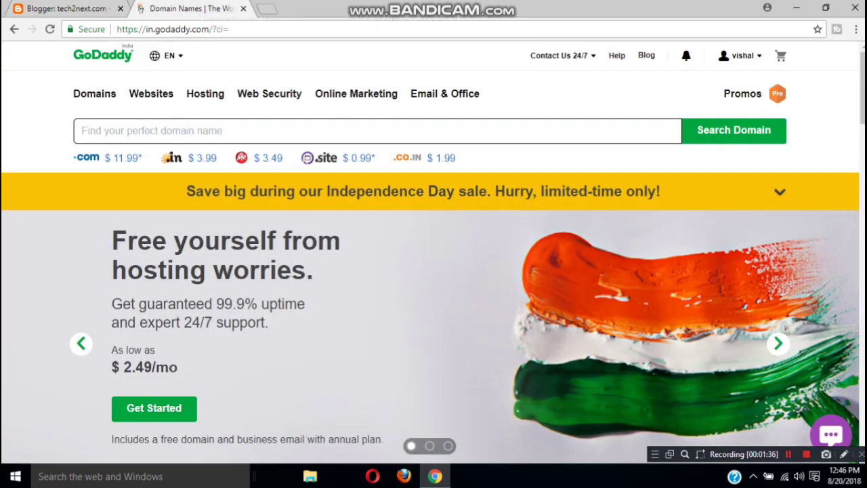
click(741, 56)
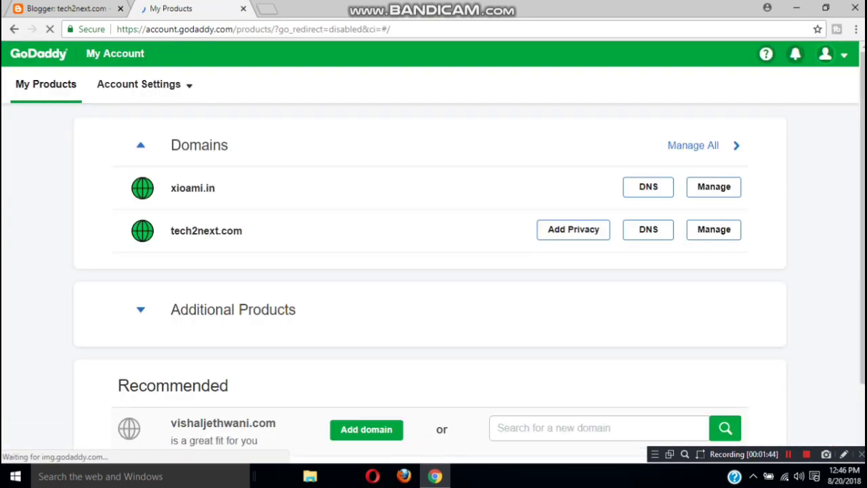
scroll(434, 250, down, 2)
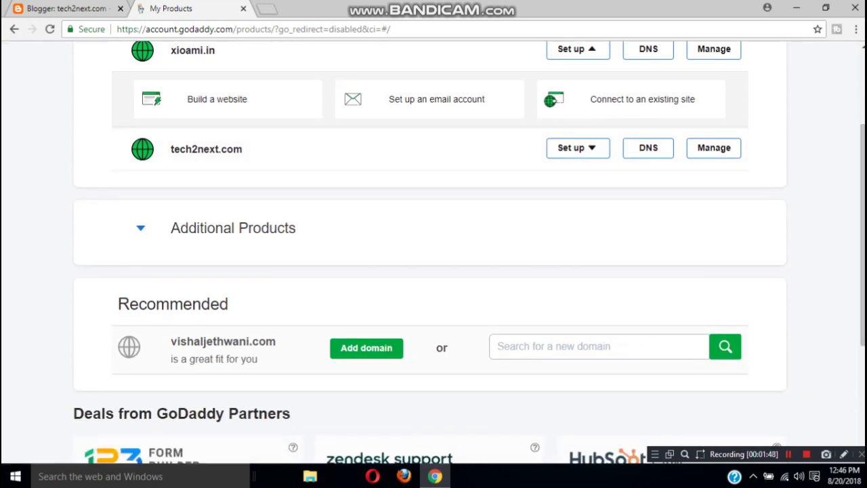
click(648, 171)
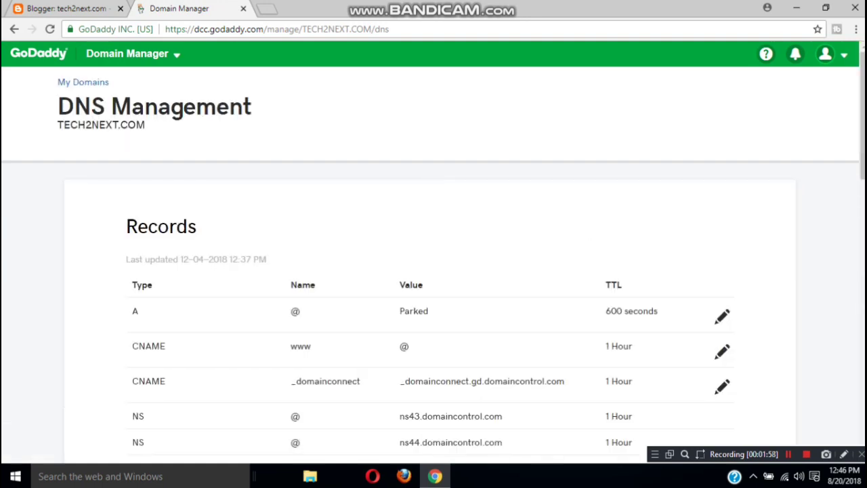
scroll(433, 271, down, 3)
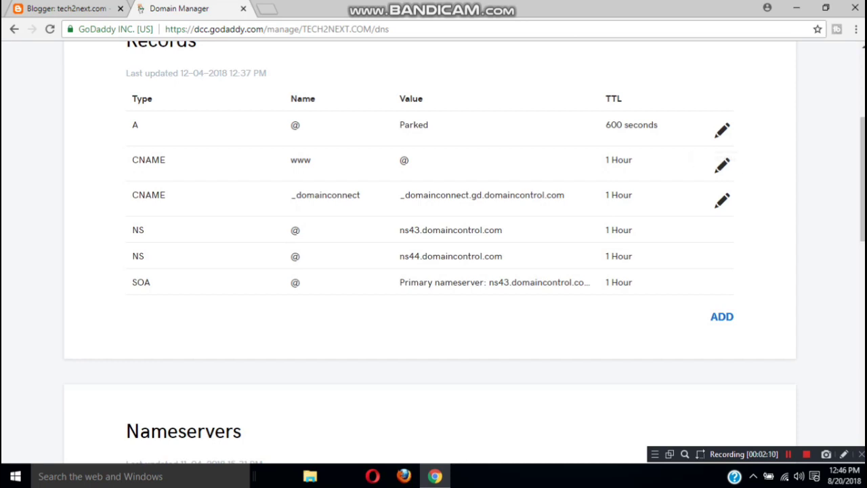
Open the www CNAME record for editing and fill its host with "www" copied from Blogger's first CNAME entry.
click(722, 165)
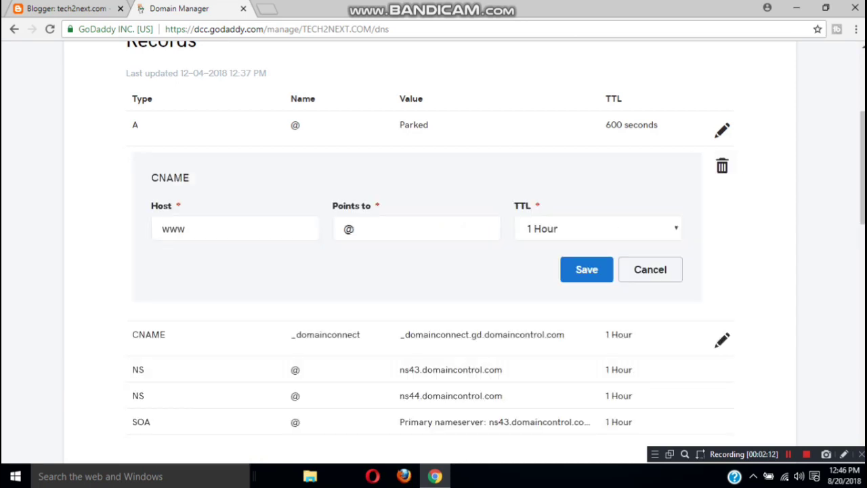
click(66, 8)
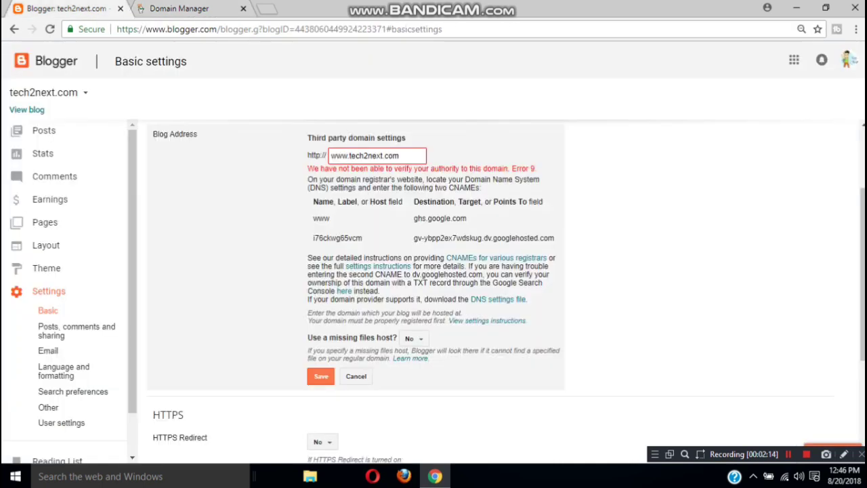
drag(313, 218, 330, 218)
right_click(321, 218)
click(348, 228)
click(180, 8)
double_click(174, 229)
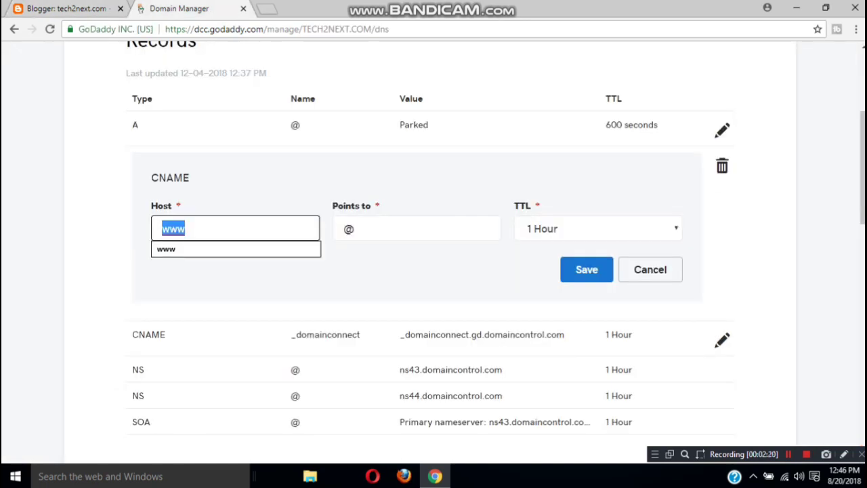
key(ctrl+v)
key(Down)
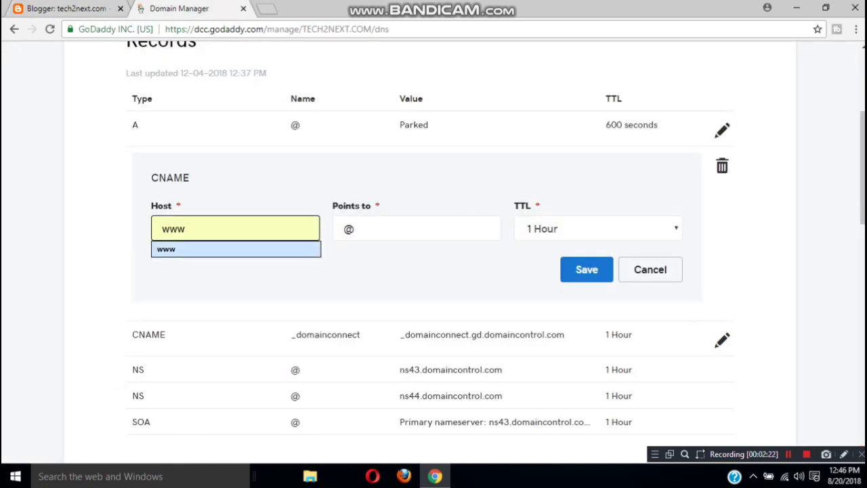
key(Return)
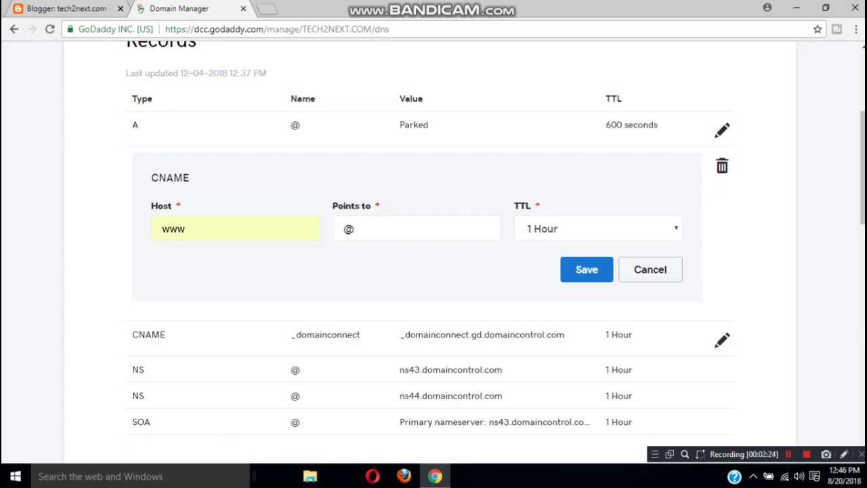
Copy the first CNAME's destination from Blogger and set the www record to point to ghs.google.com.
key(ctrl+shift+Tab)
drag(413, 219, 467, 218)
right_click(465, 216)
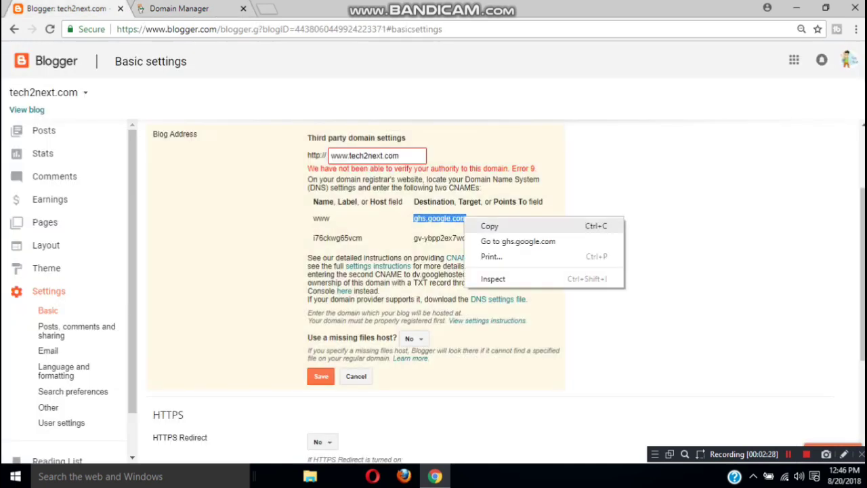
click(488, 225)
key(ctrl+Tab)
double_click(349, 229)
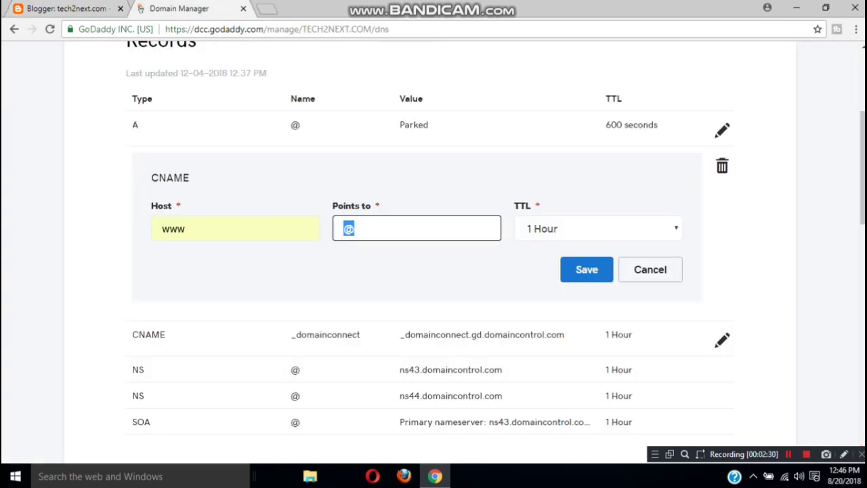
key(ctrl+v)
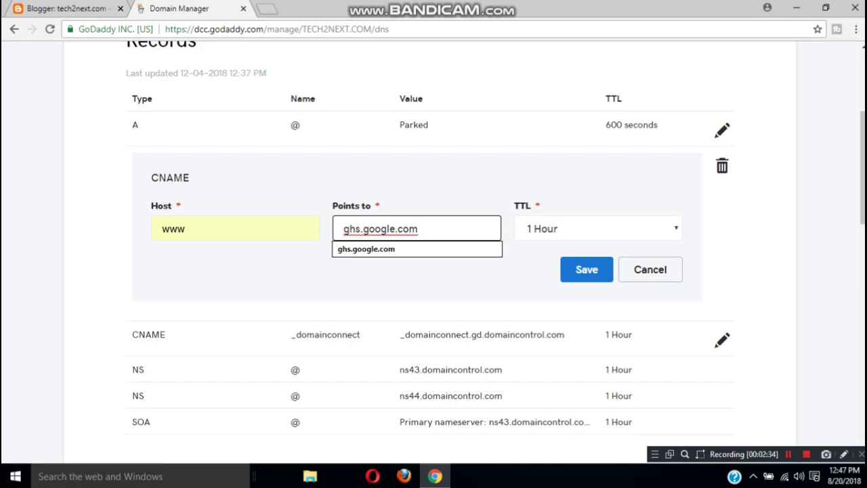
Give the www record a custom TTL of 144000 seconds and save it.
click(597, 229)
click(576, 329)
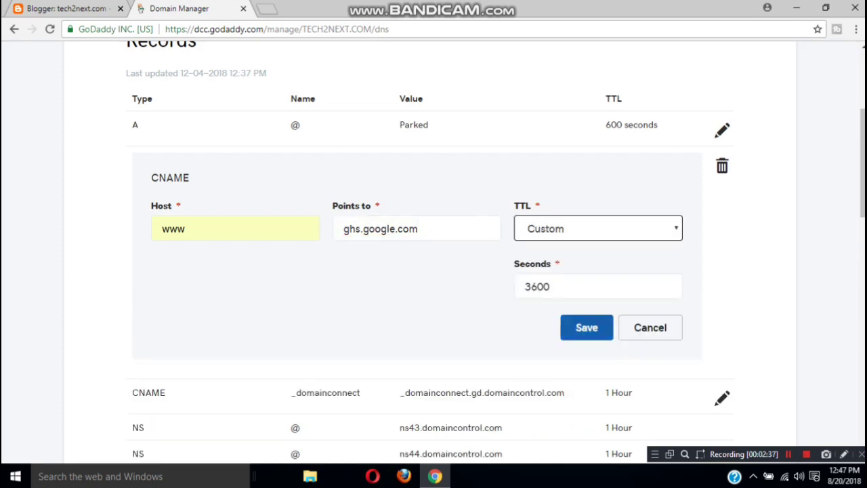
key(Tab)
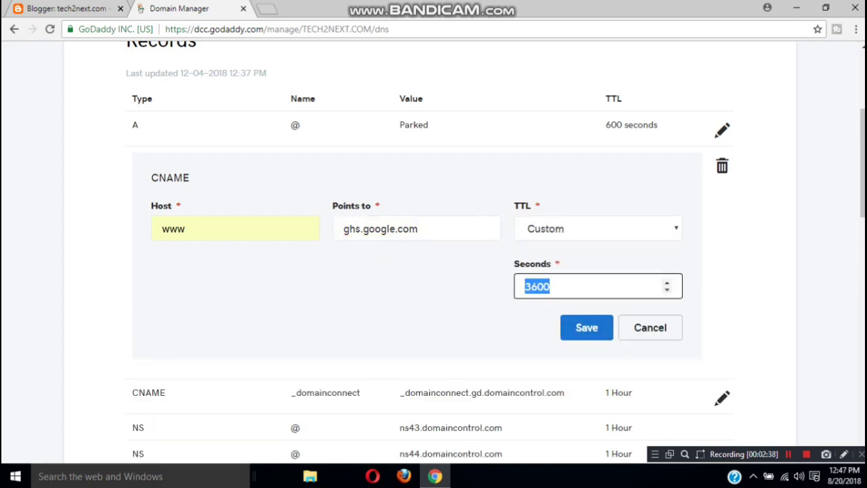
text(144000)
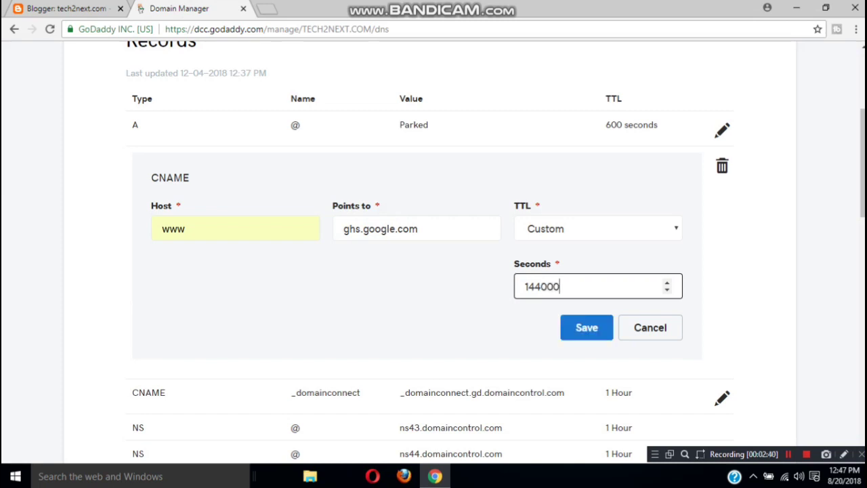
key(Return)
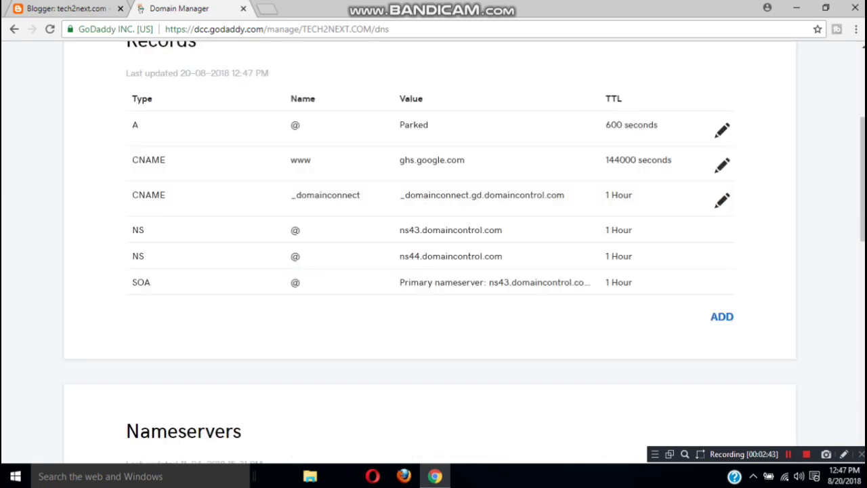
Edit the _domainconnect CNAME record and replace its host with the verification label copied from Blogger's second CNAME entry.
click(722, 200)
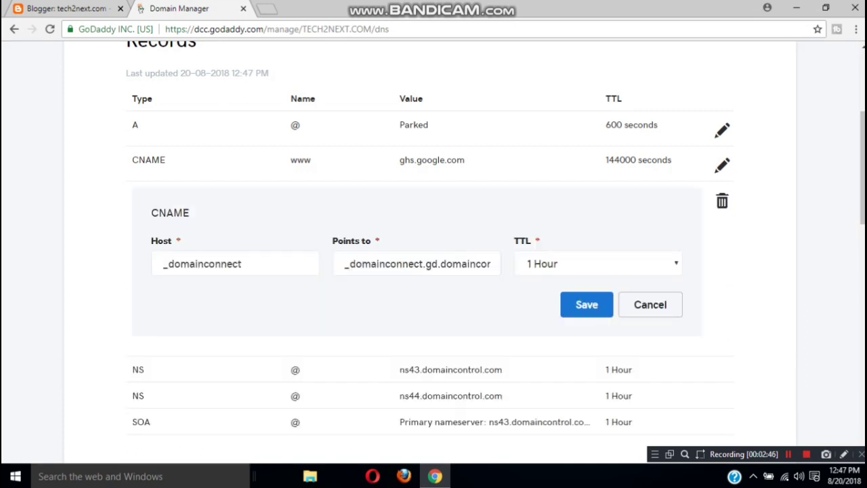
key(ctrl+shift+Tab)
drag(313, 238, 362, 238)
right_click(359, 238)
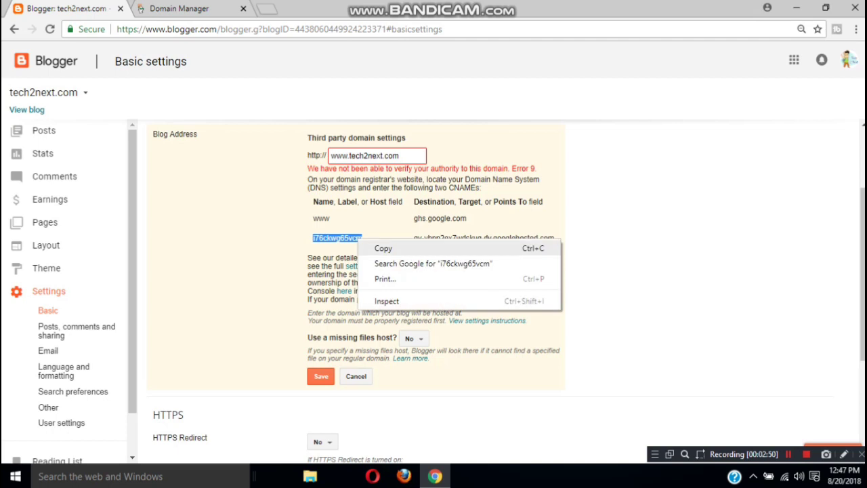
click(380, 247)
key(ctrl+Tab)
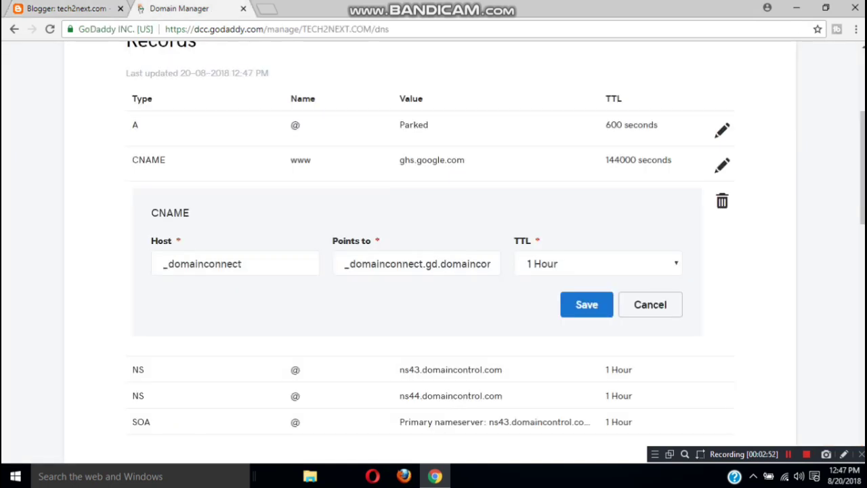
double_click(202, 263)
key(ctrl+v)
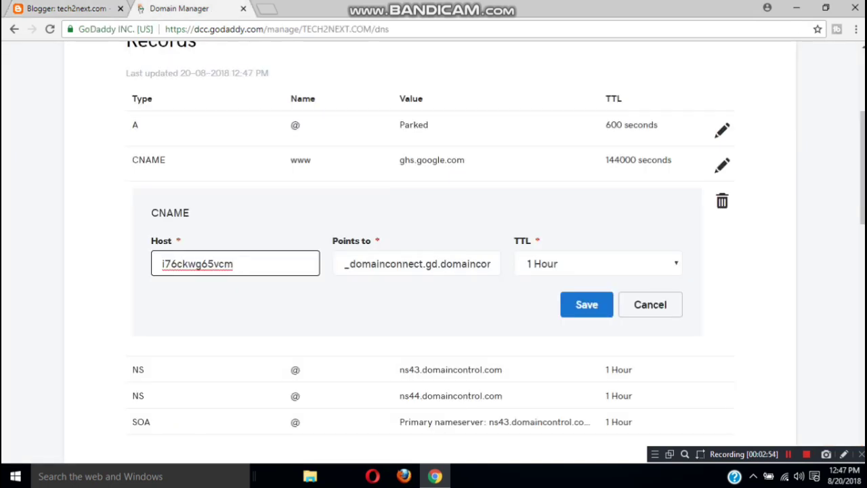
Copy the second CNAME's verification destination from Blogger and replace the edited record's Points to value with it in the GoDaddy DNS settings.
key(ctrl+Tab)
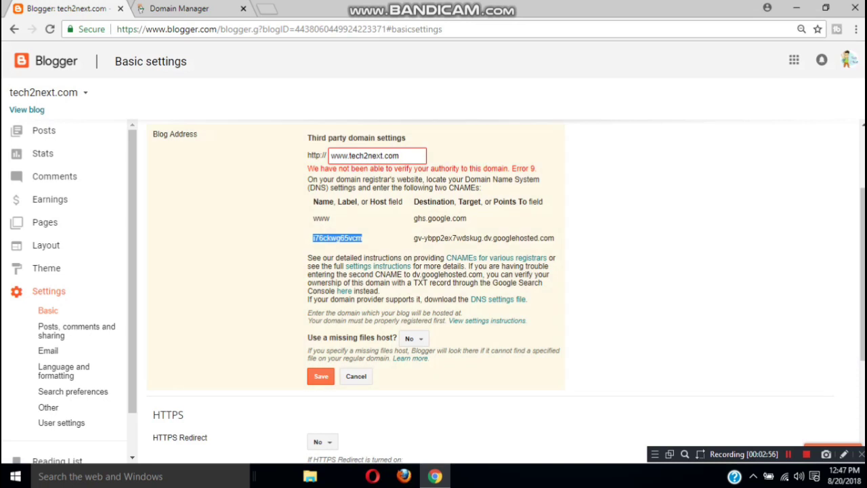
drag(413, 238, 555, 237)
right_click(545, 239)
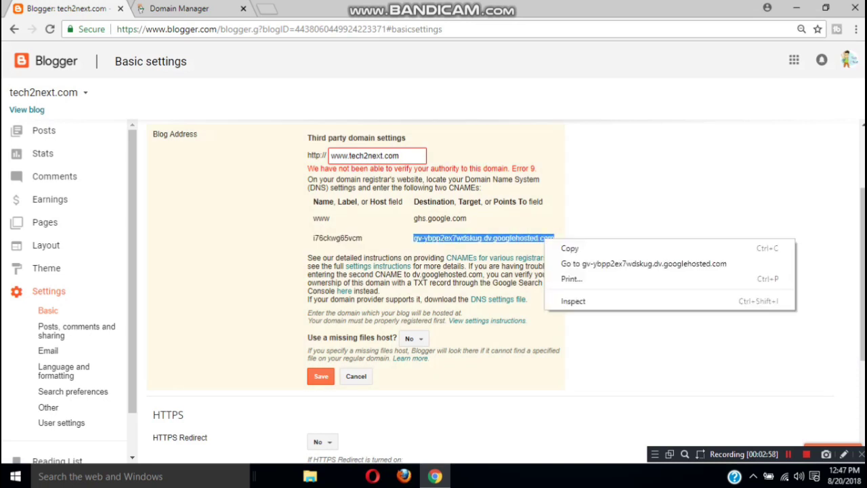
click(570, 248)
key(ctrl+Tab)
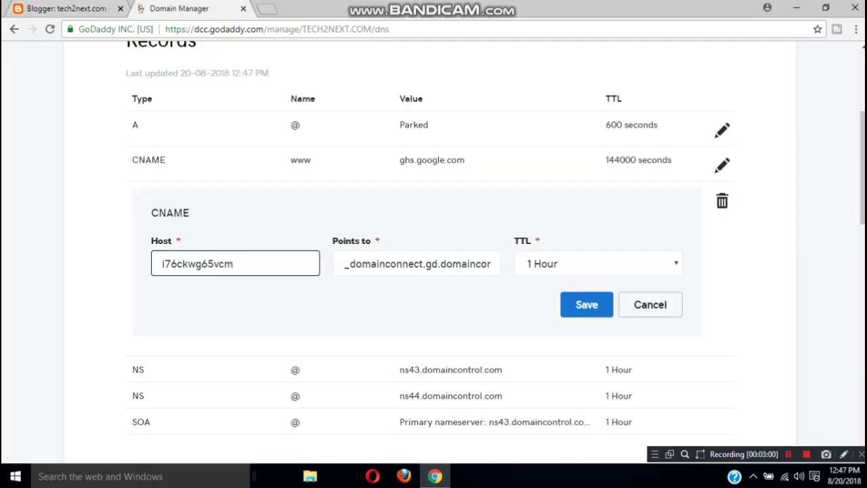
click(452, 264)
key(ctrl+a)
key(BackSpace)
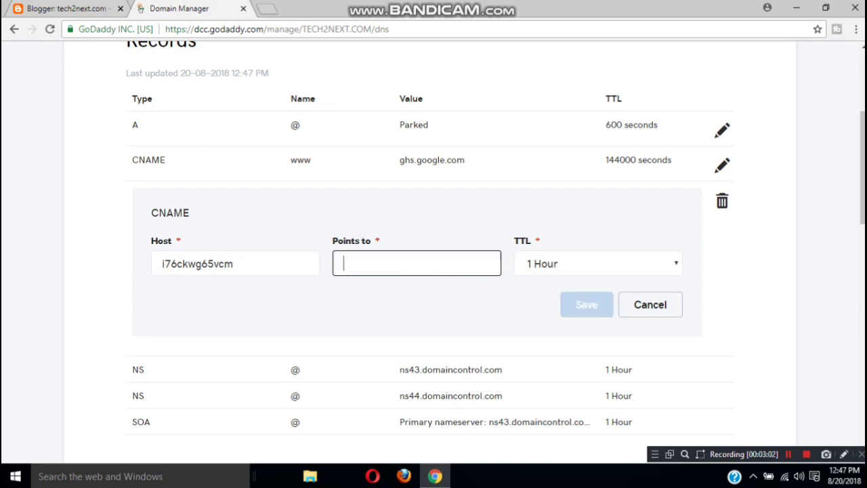
key(ctrl+v)
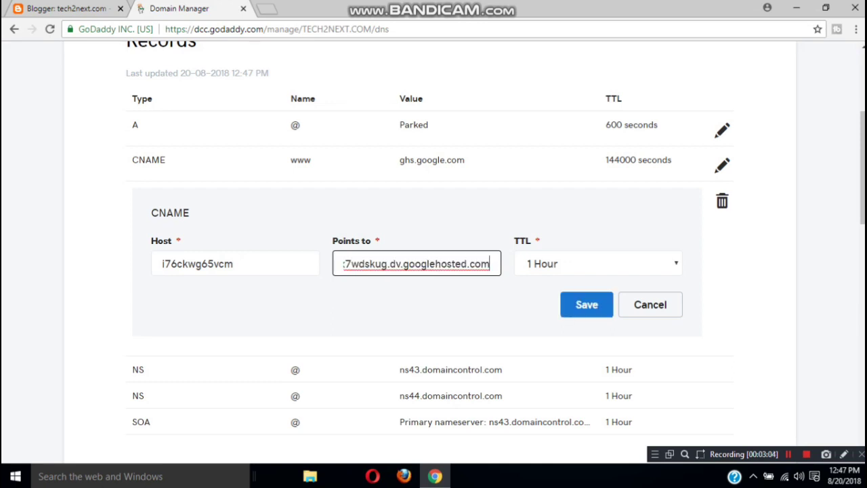
Give the second CNAME record a custom TTL of 144000 seconds and save it.
click(598, 264)
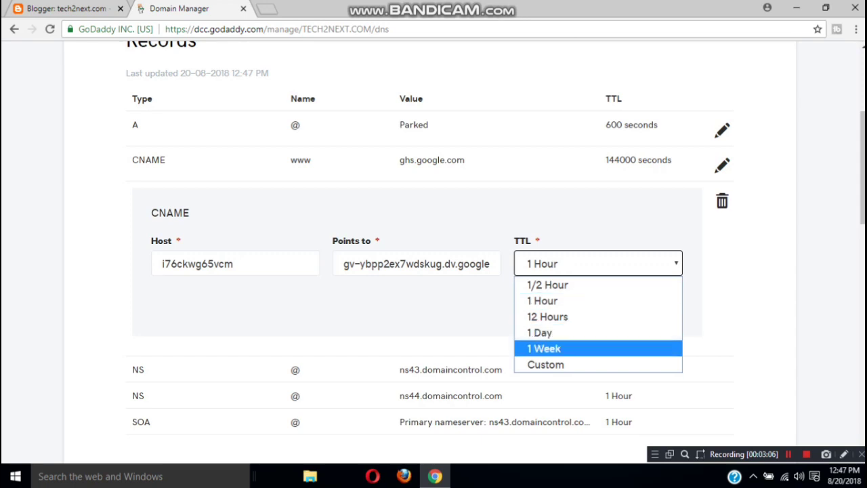
click(546, 363)
key(Tab)
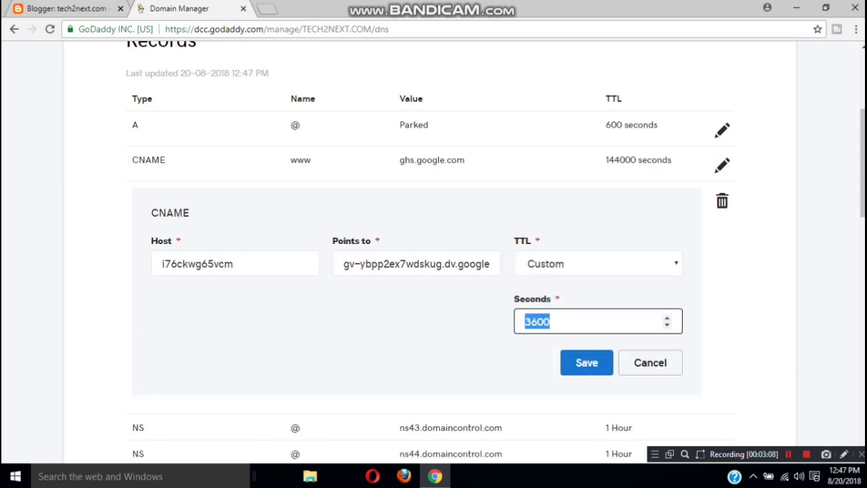
text(144000)
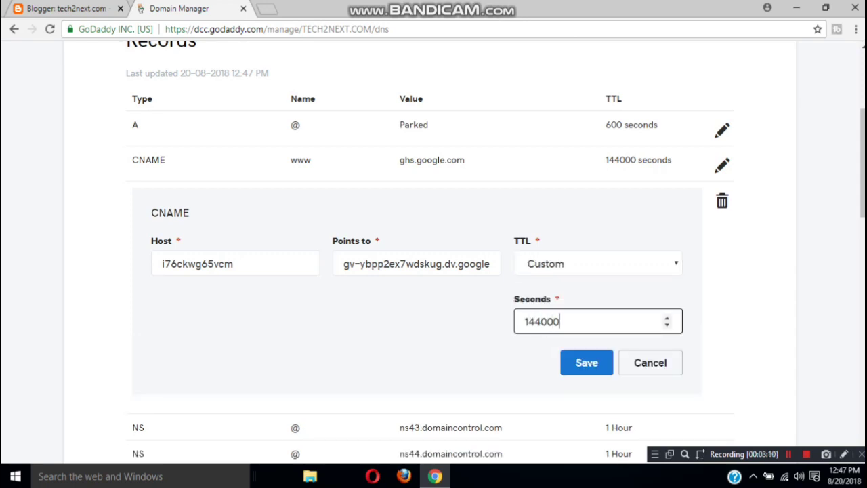
key(Return)
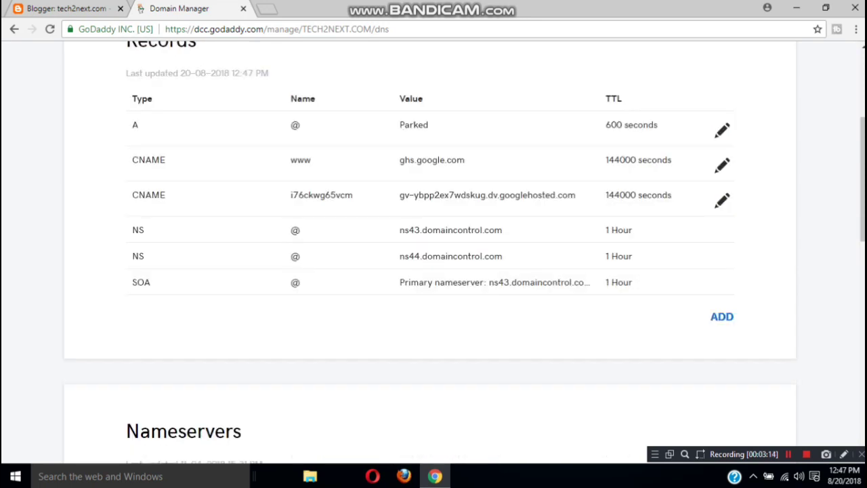
Start adding a new DNS record and set its type to A.
click(722, 316)
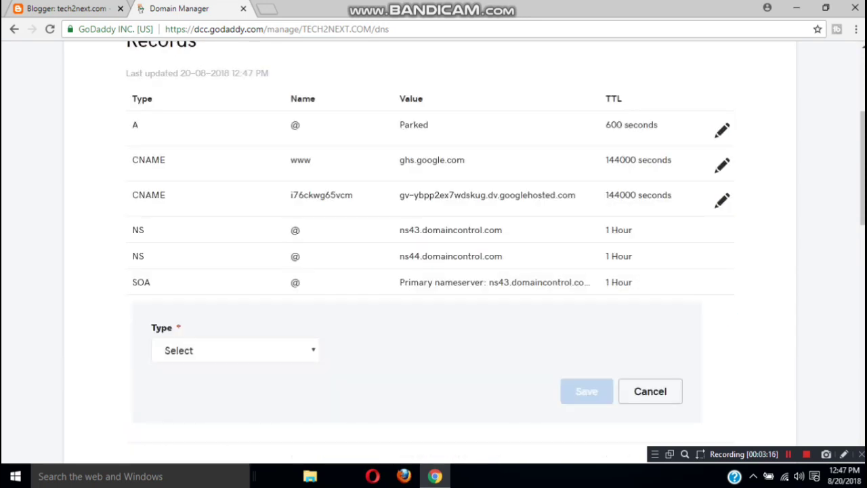
click(235, 243)
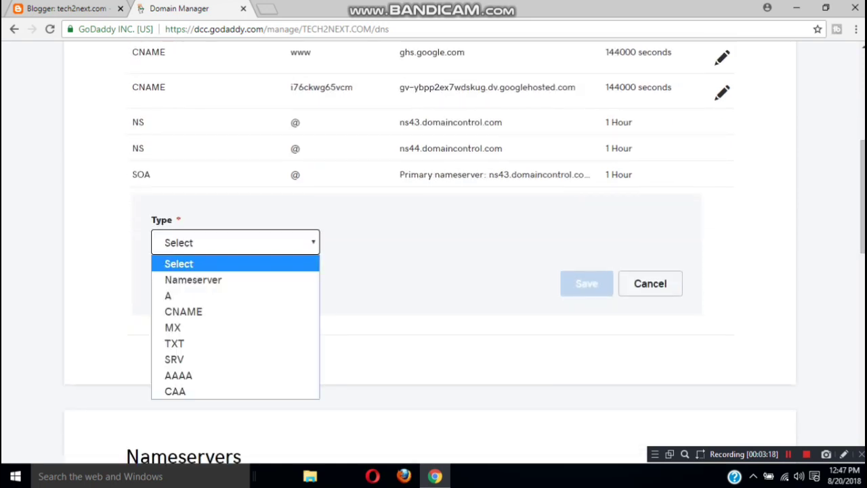
key(Down)
key(Down)
key(Return)
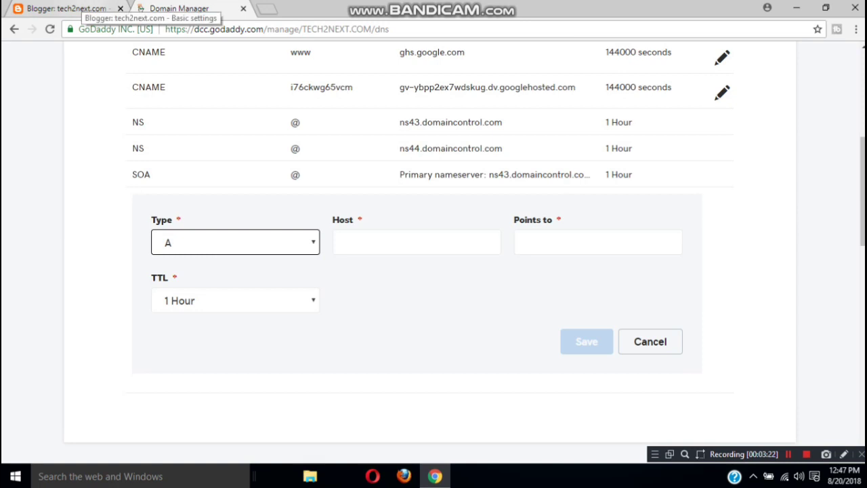
Open Blogger's settings instructions in a separate tab and find the list of Google IPs for the four A records.
click(74, 8)
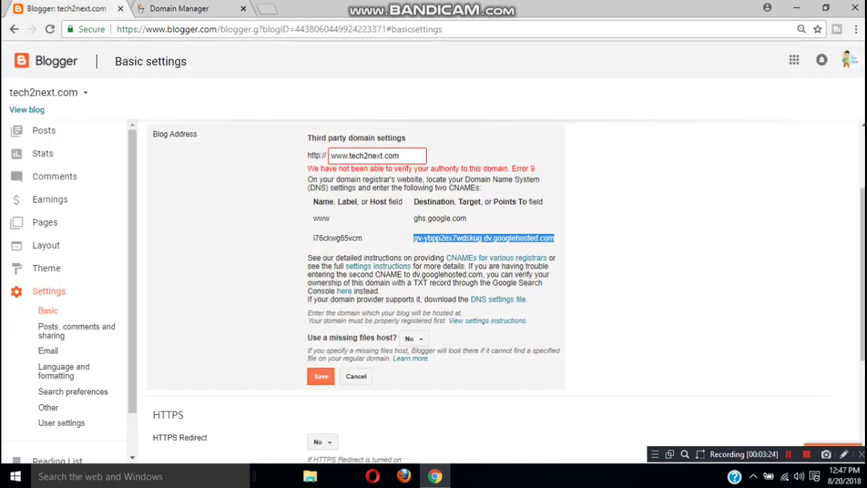
scroll(506, 291, down, 1)
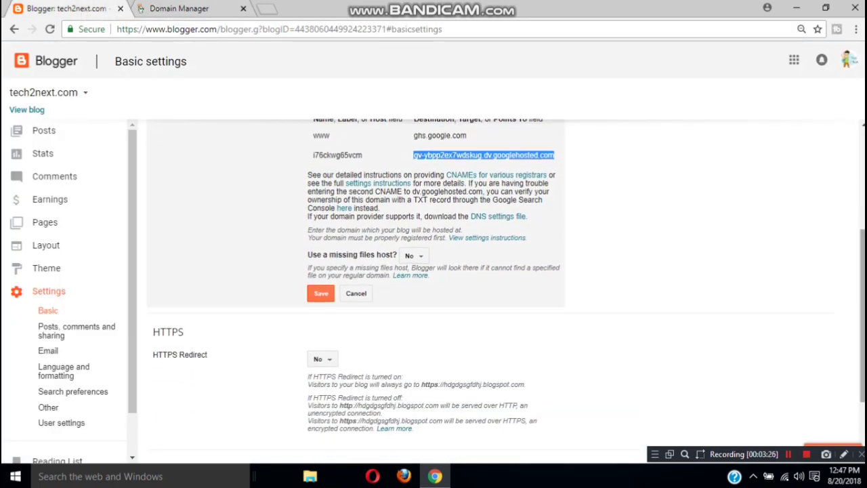
scroll(506, 282, up, 1)
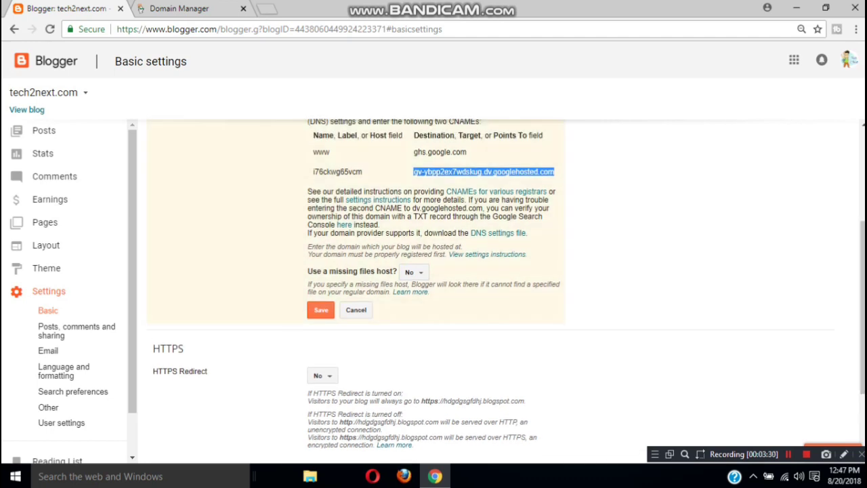
scroll(378, 223, up, 1)
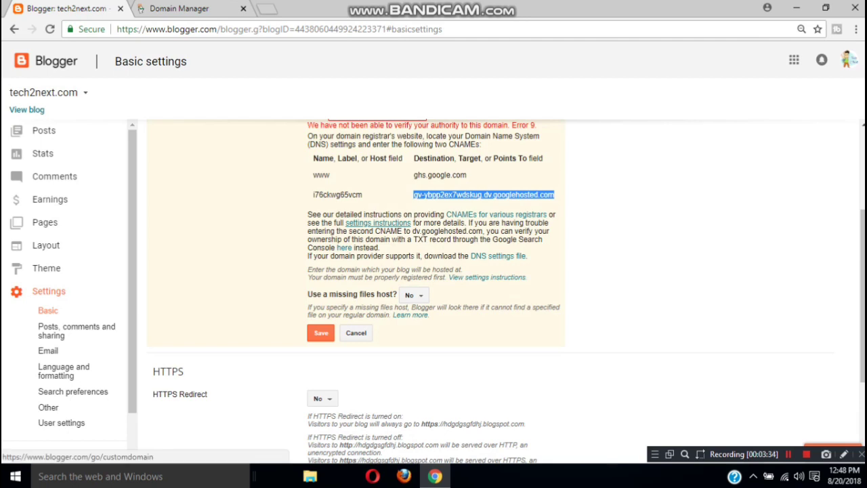
right_click(370, 222)
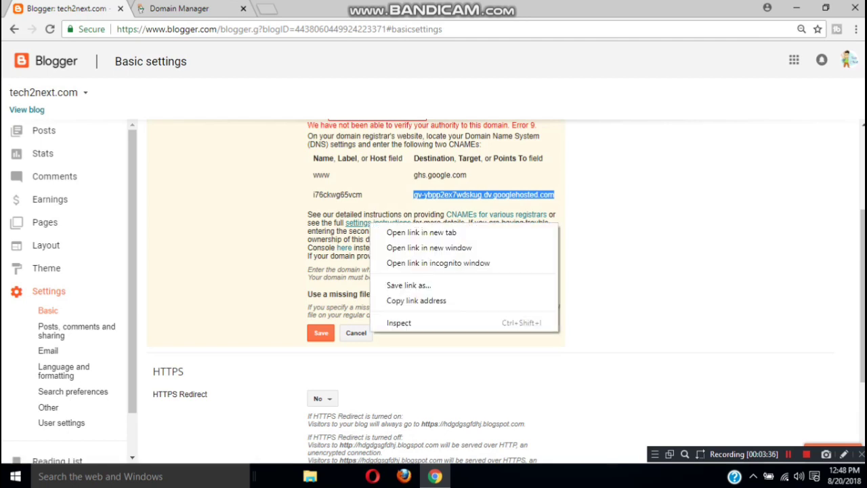
click(407, 231)
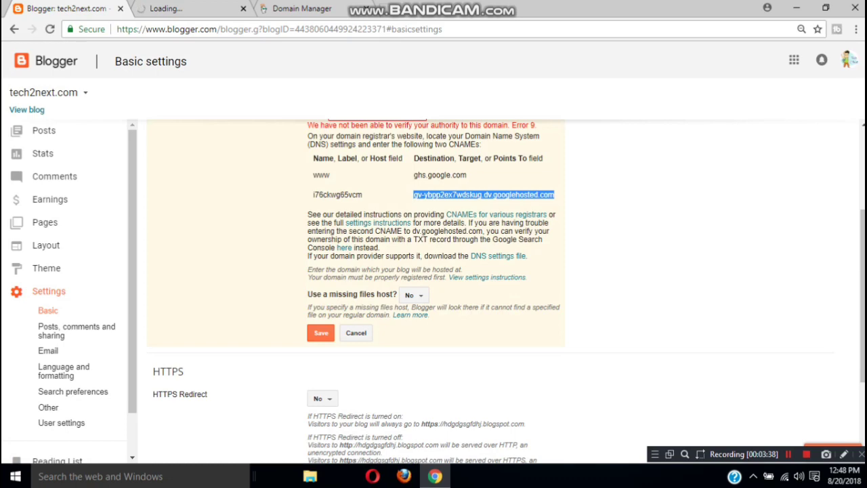
key(ctrl+Tab)
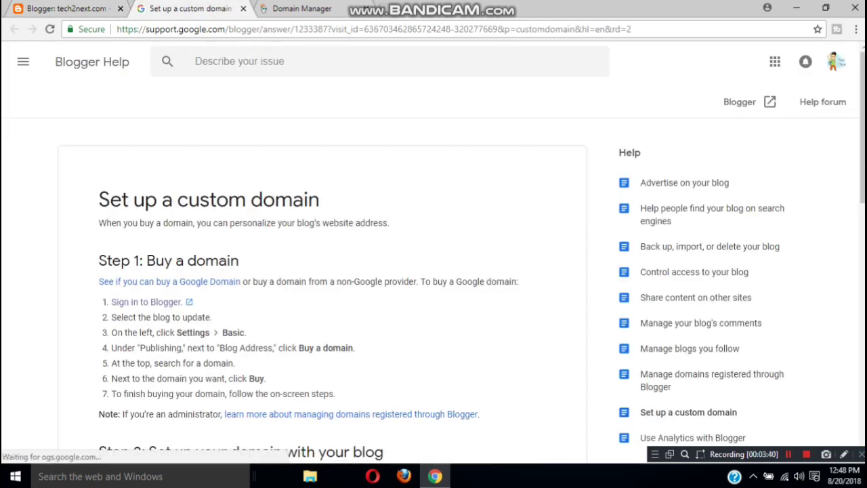
scroll(322, 271, down, 4)
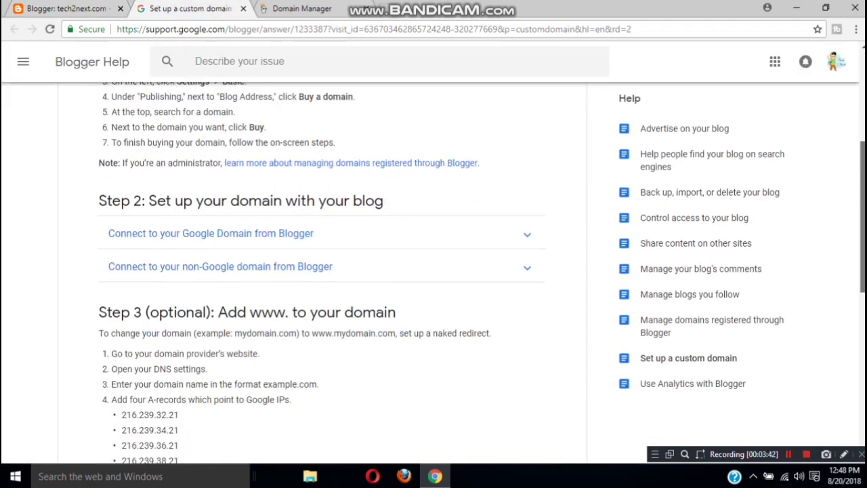
scroll(322, 271, down, 4)
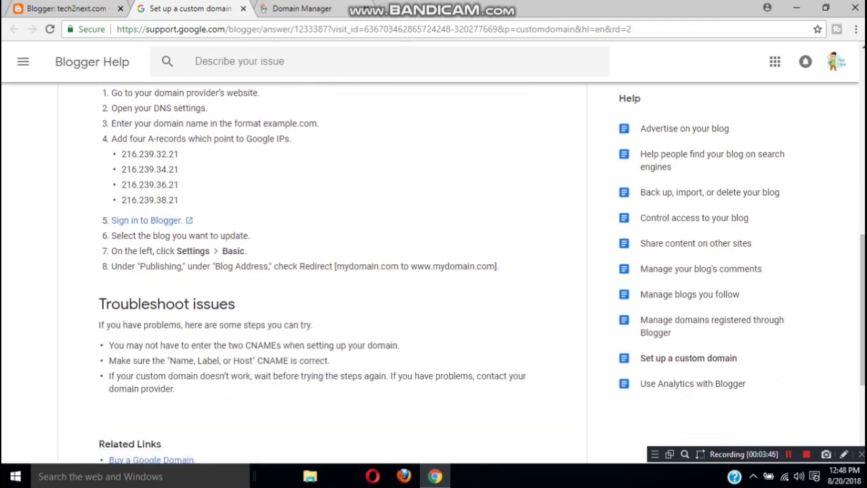
Copy the IP 216.239.32.21 from the help page, then give the new A record host @ and point it to that IP.
drag(122, 154, 179, 154)
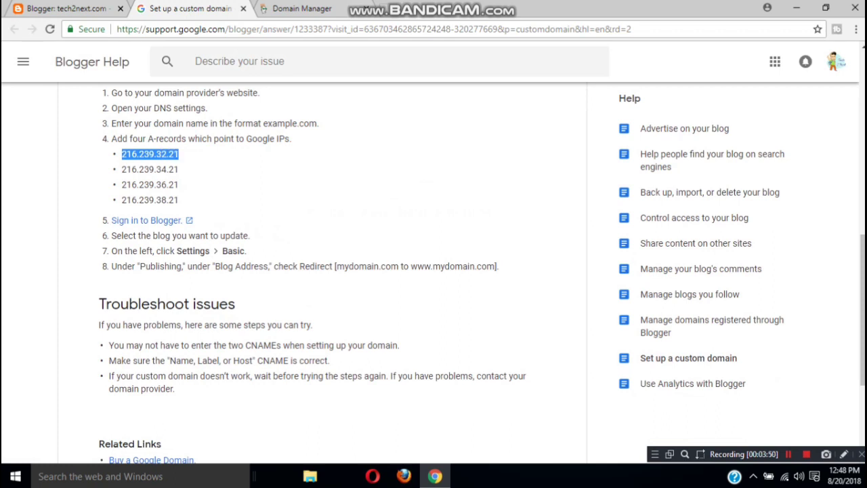
right_click(177, 154)
click(203, 165)
key(ctrl+Tab)
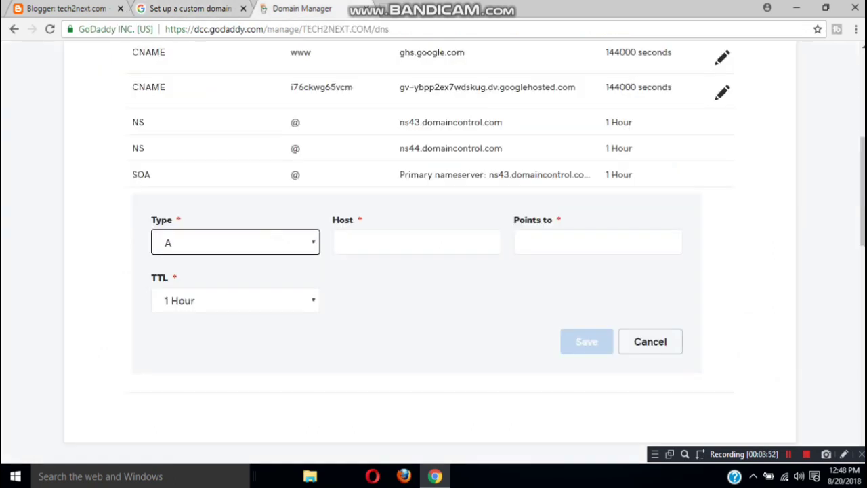
click(343, 242)
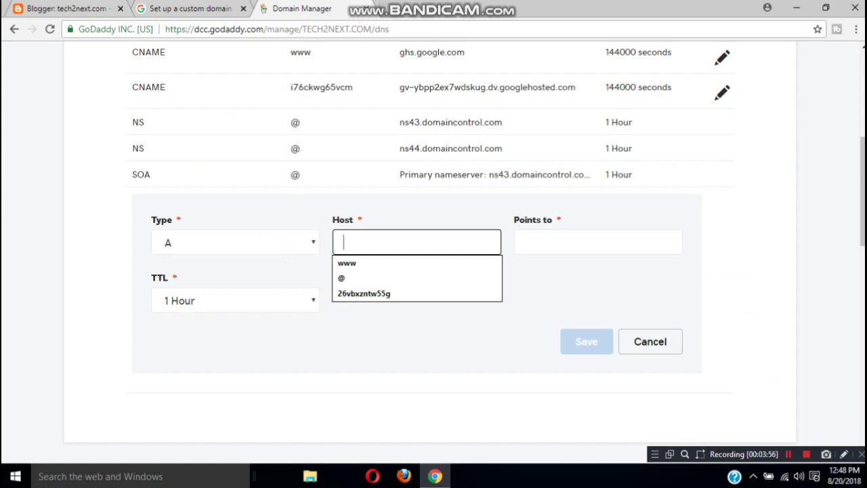
text(@)
click(526, 242)
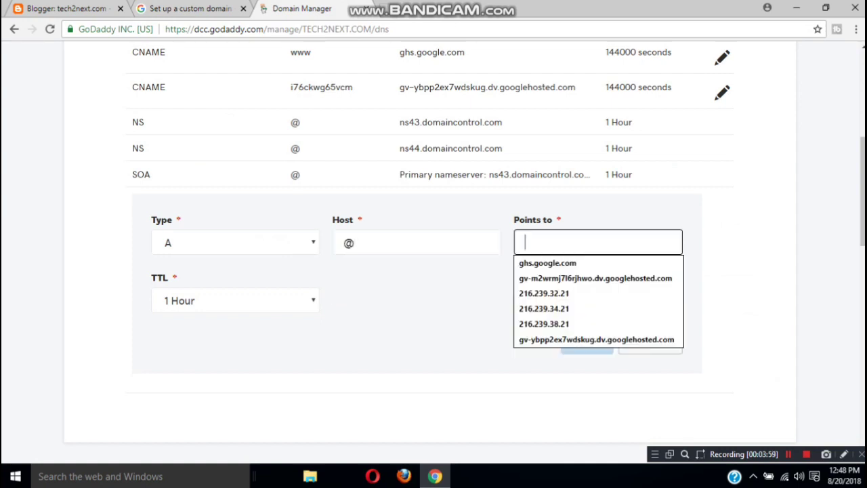
key(ctrl+v)
key(Tab)
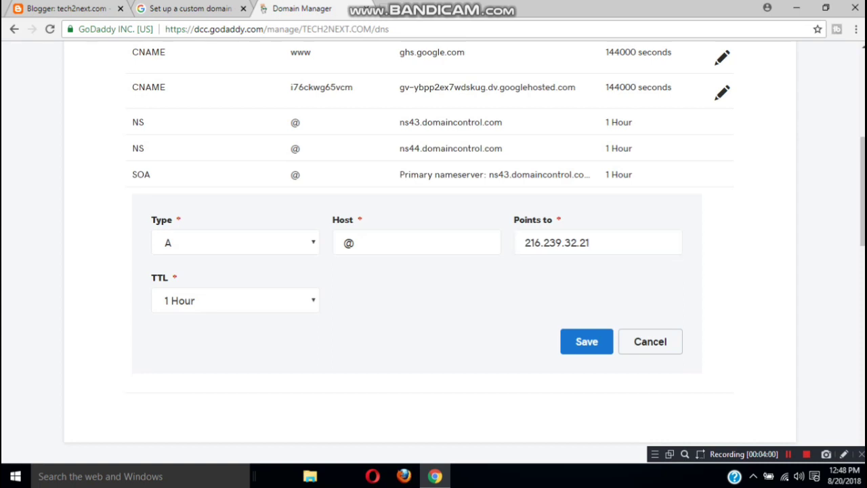
Give the new A record a custom TTL of 144000 seconds and save it.
key(alt+Down)
key(Down)
key(Down)
key(Down)
key(Down)
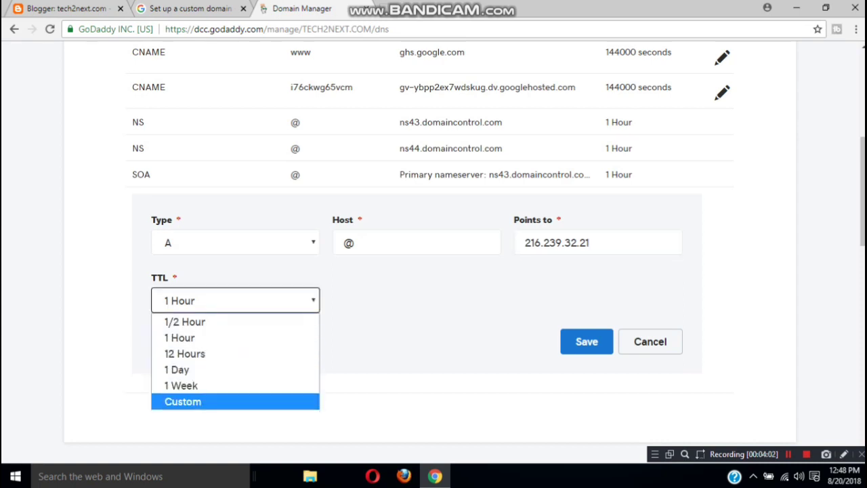
key(Return)
key(Tab)
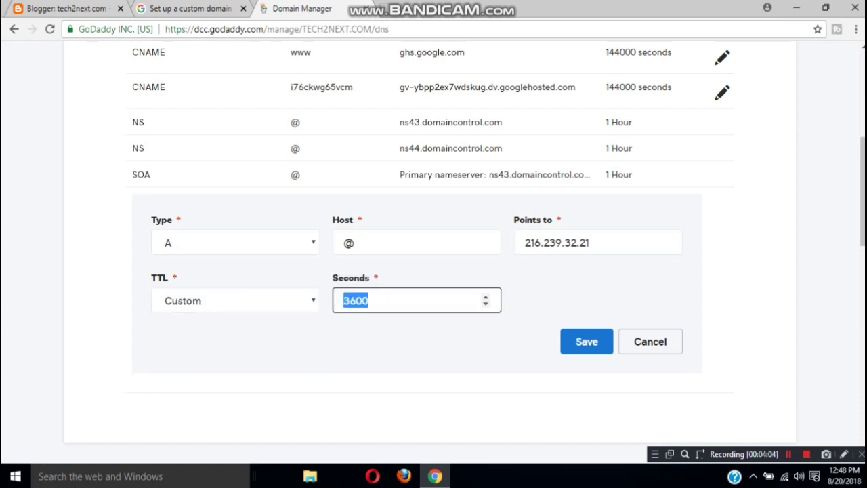
text(144000)
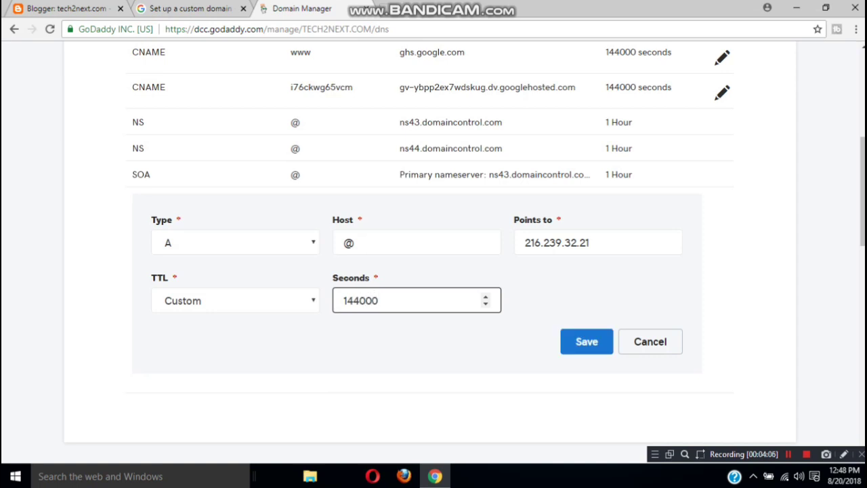
key(Return)
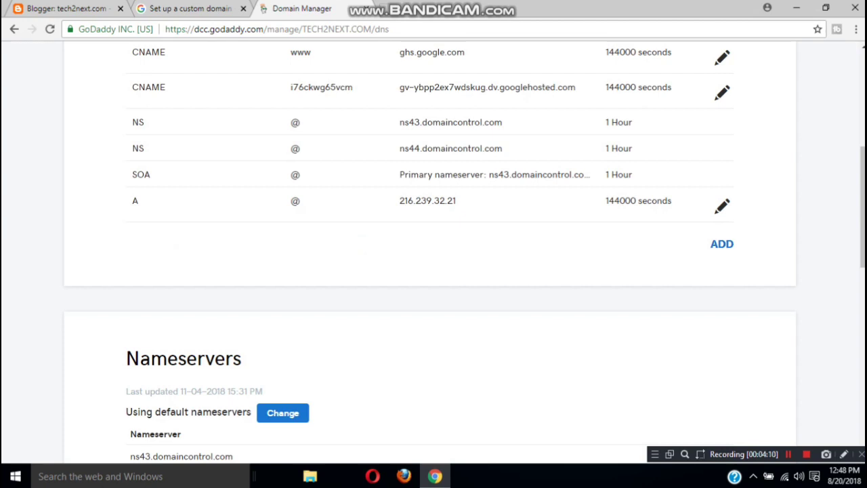
Start adding another DNS record of type A with @ as its host.
click(721, 243)
click(235, 277)
key(Down)
key(Down)
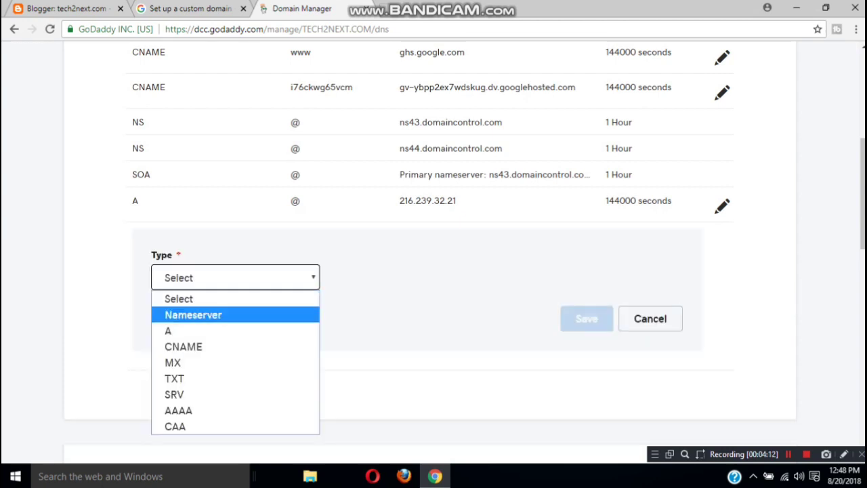
key(Return)
click(416, 277)
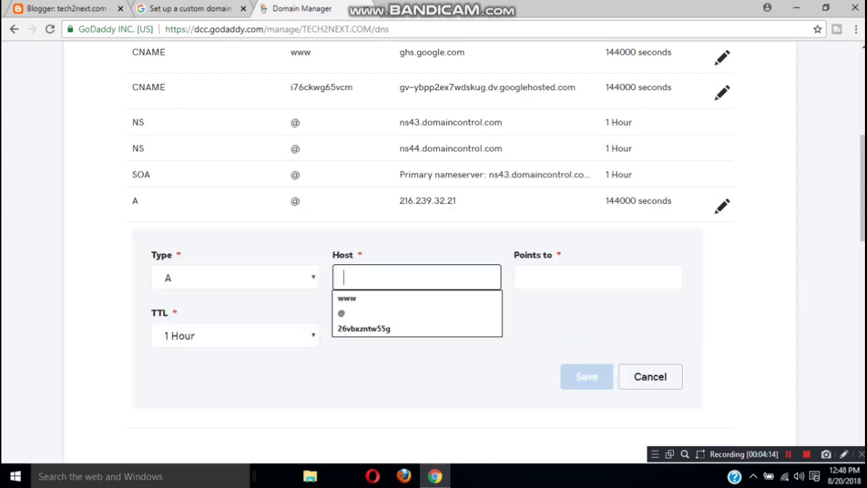
text(@)
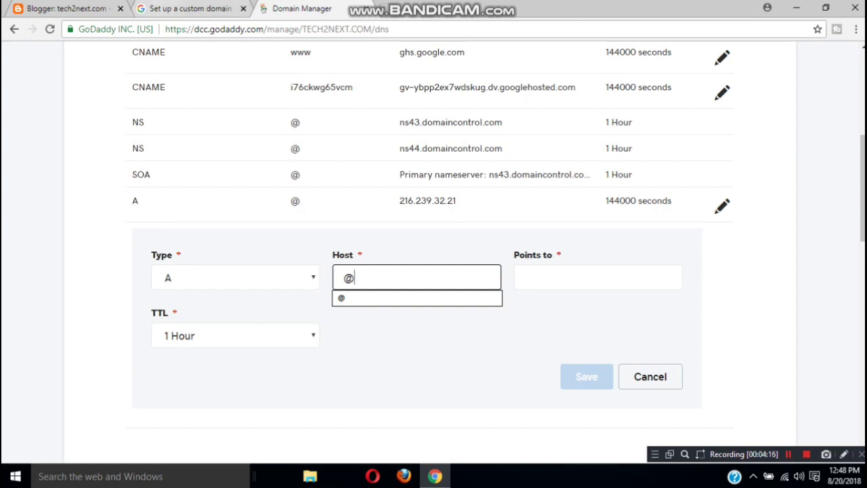
Copy the IP 216.239.34.21 from the Blogger help page and make the new A record point to it.
key(ctrl+shift+Tab)
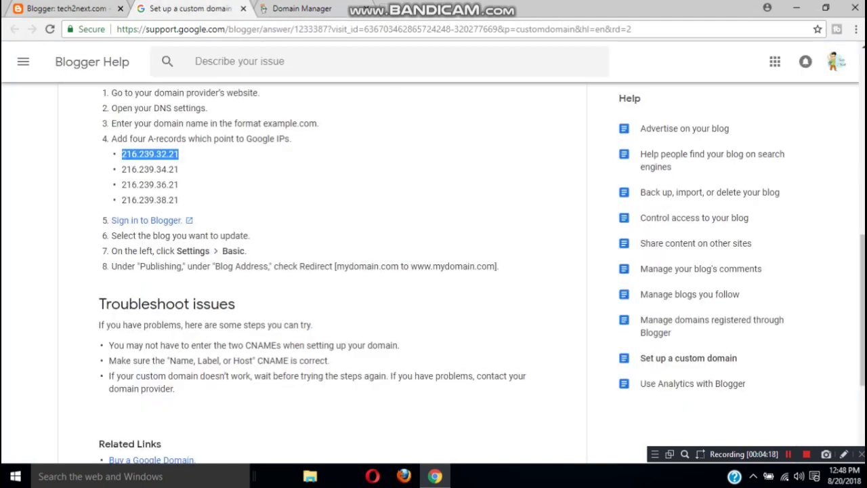
drag(122, 170, 178, 169)
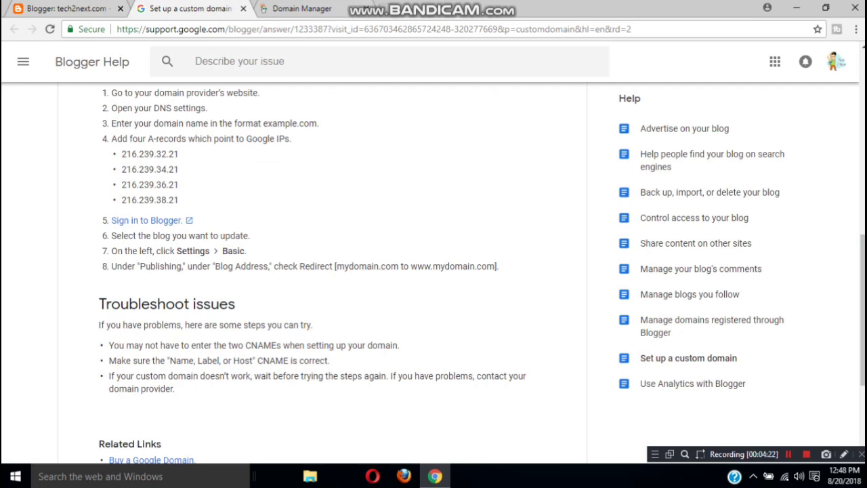
double_click(149, 170)
right_click(145, 170)
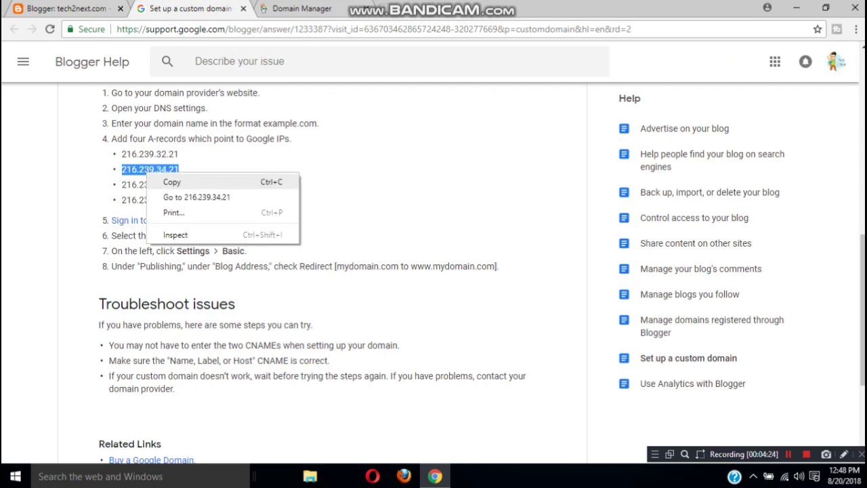
click(163, 181)
key(ctrl+Tab)
key(Tab)
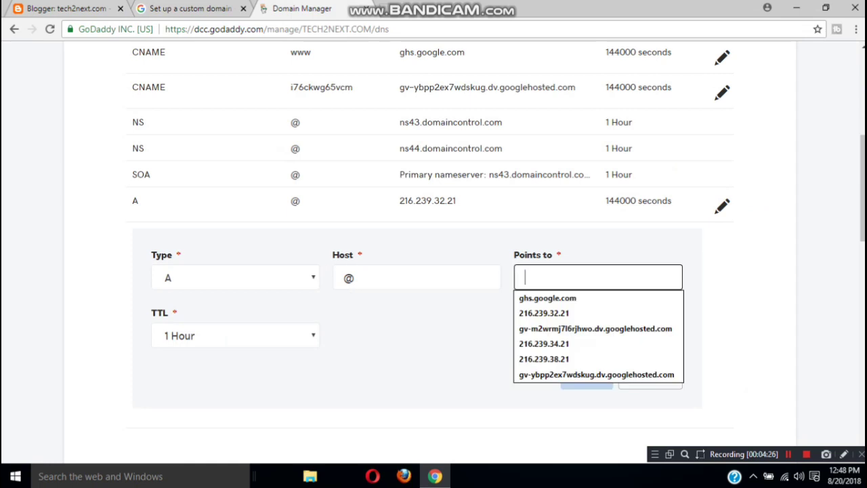
key(ctrl+v)
Set a custom TTL of 144000 seconds for the A record pointing to 216.239.34.21 and save it.
key(Tab)
key(alt+Down)
key(Down)
key(Down)
key(Down)
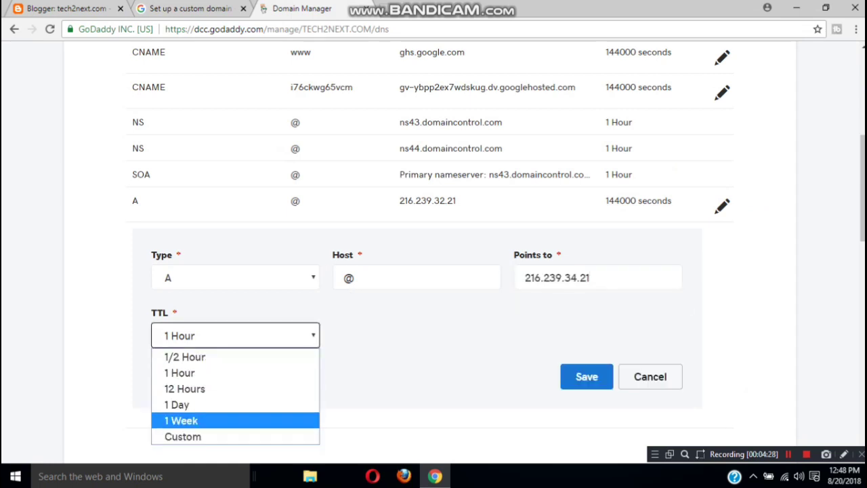
key(Escape)
key(Down)
key(Down)
key(Down)
key(Down)
key(Tab)
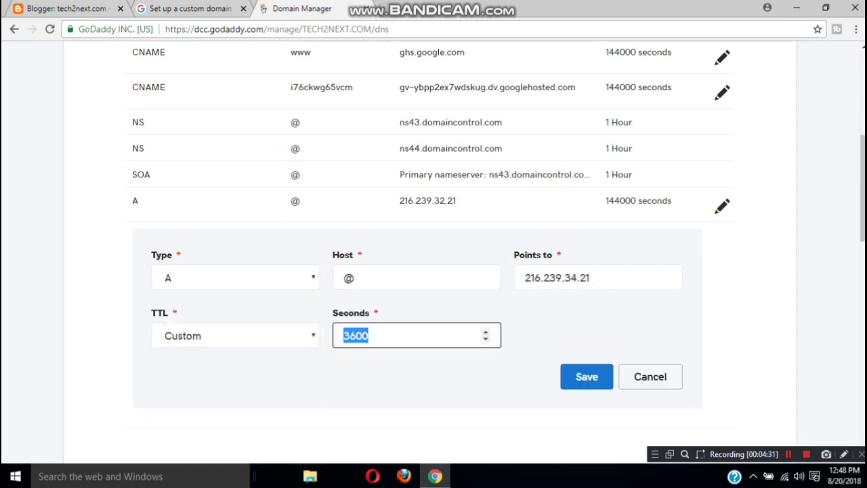
text(144000)
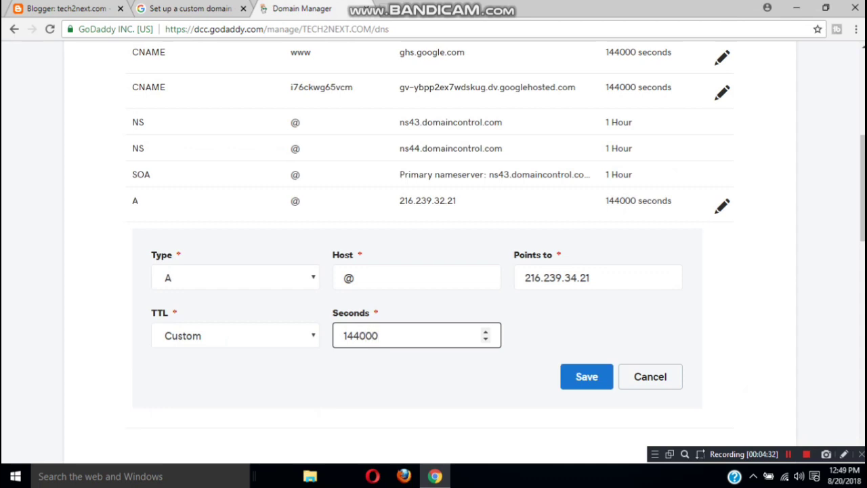
key(Return)
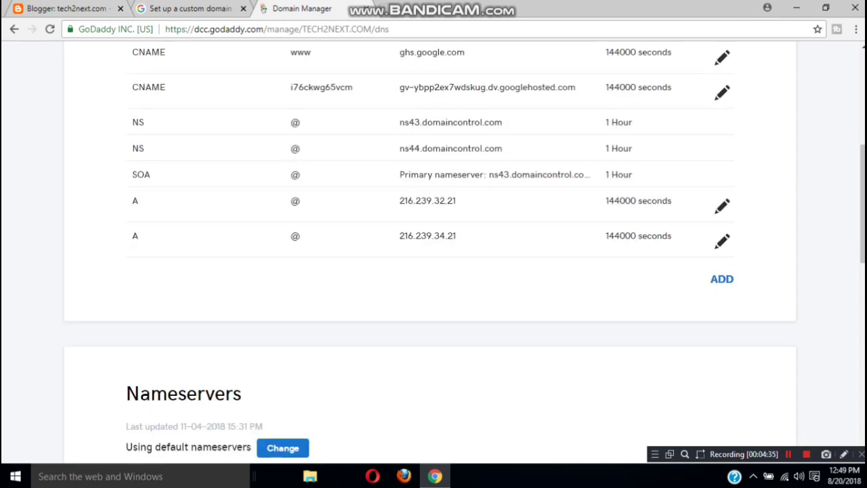
Start another DNS record and copy the IP 216.239.36.21 from the Blogger help page for it.
click(722, 279)
click(183, 8)
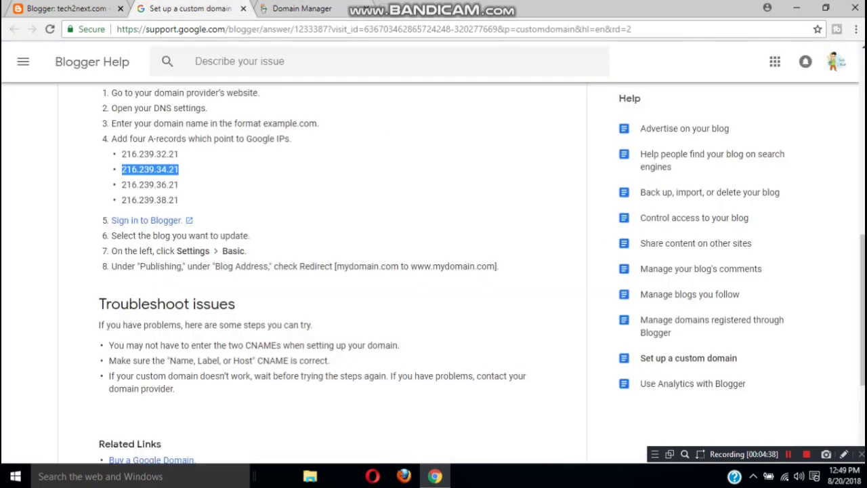
drag(122, 184, 179, 184)
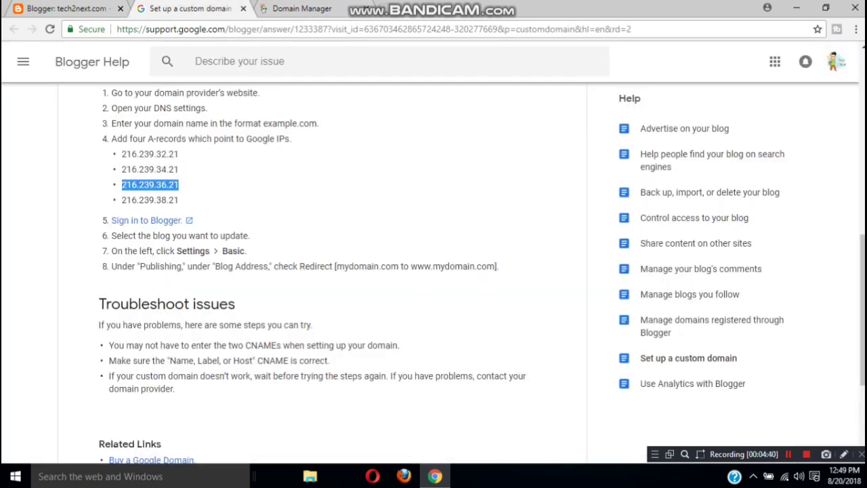
right_click(158, 185)
click(171, 193)
click(302, 8)
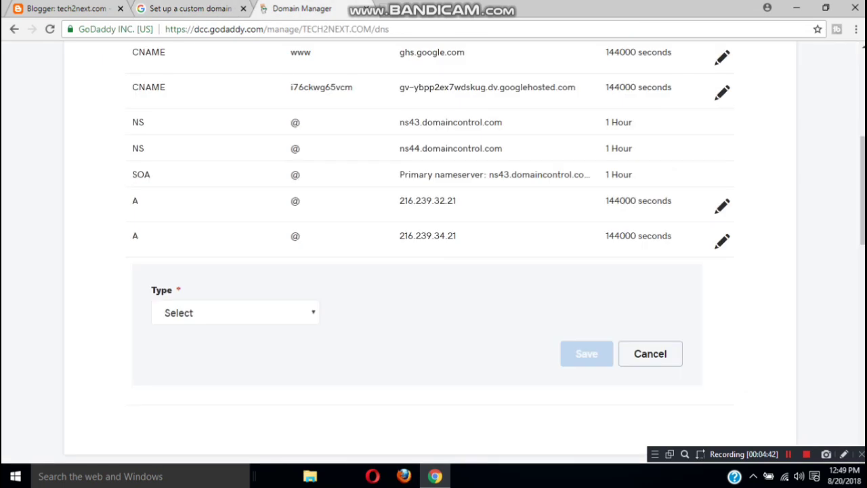
Choose A as the new DNS record's type and go to its host entry.
click(235, 312)
click(204, 196)
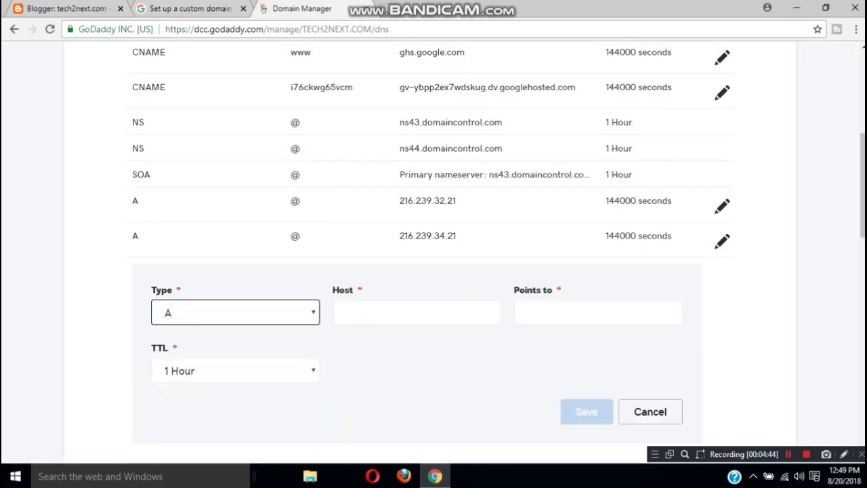
click(344, 310)
key(Down)
key(Down)
key(Down)
key(Return)
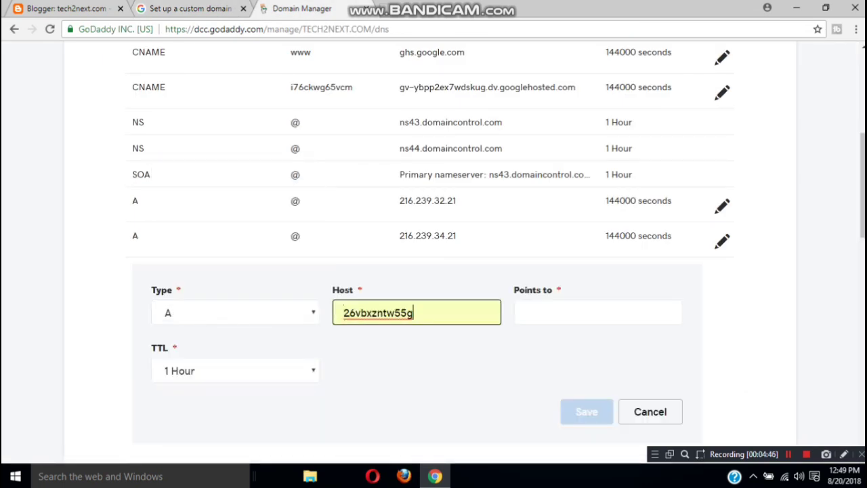
double_click(343, 310)
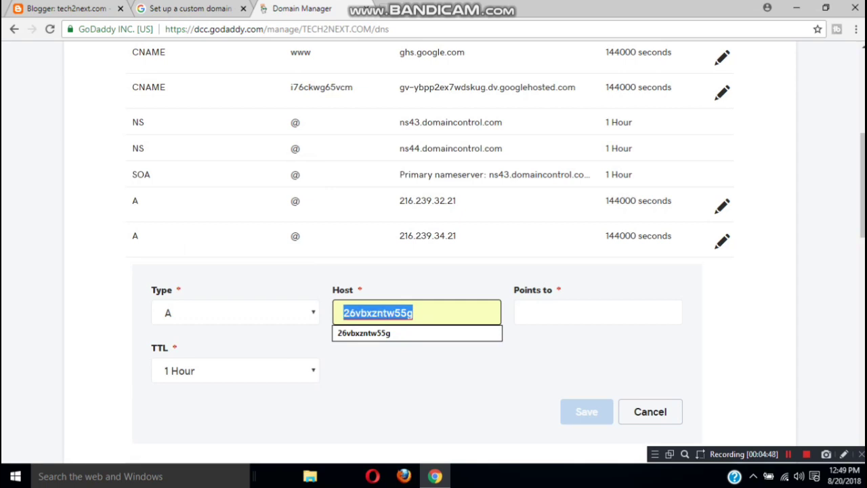
Give the new A record the host @ and point it to 216.239.36.21.
text(@)
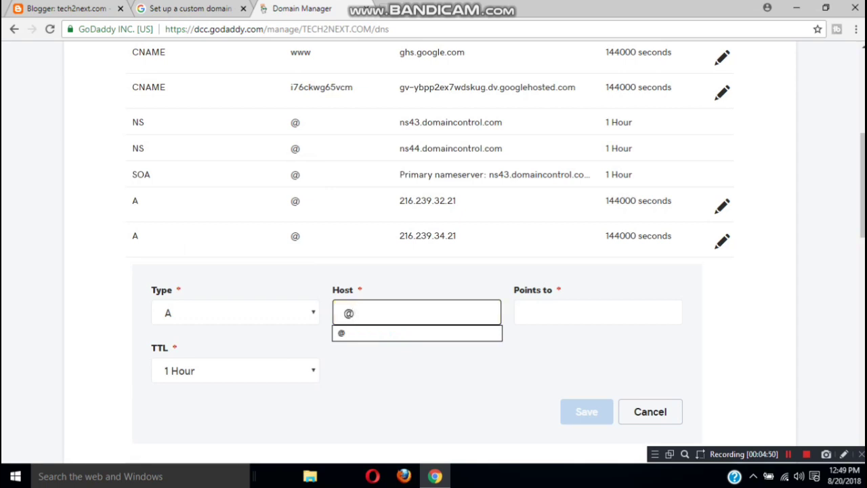
key(Tab)
key(Down)
key(Down)
key(Down)
key(Down)
key(Down)
key(Return)
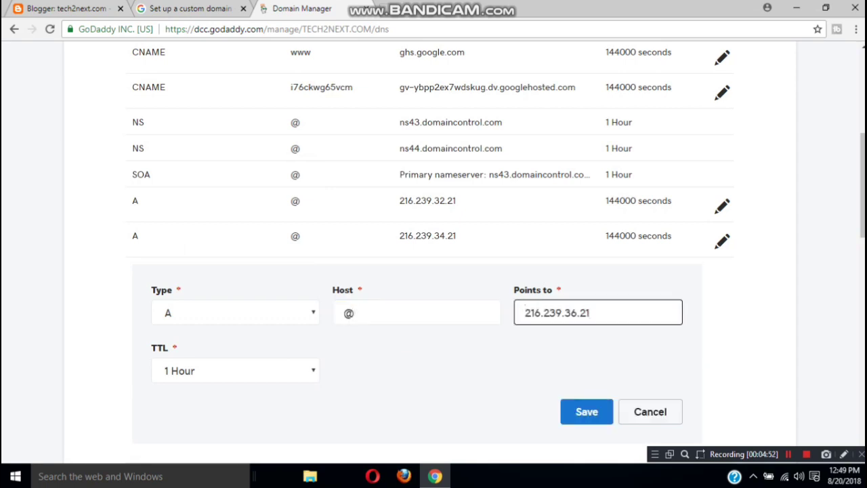
Set a custom TTL of 144000 seconds for the A record pointing to 216.239.36.21 and save it.
key(Tab)
key(alt+Down)
key(Down)
key(Down)
key(Down)
key(Down)
key(Return)
key(Tab)
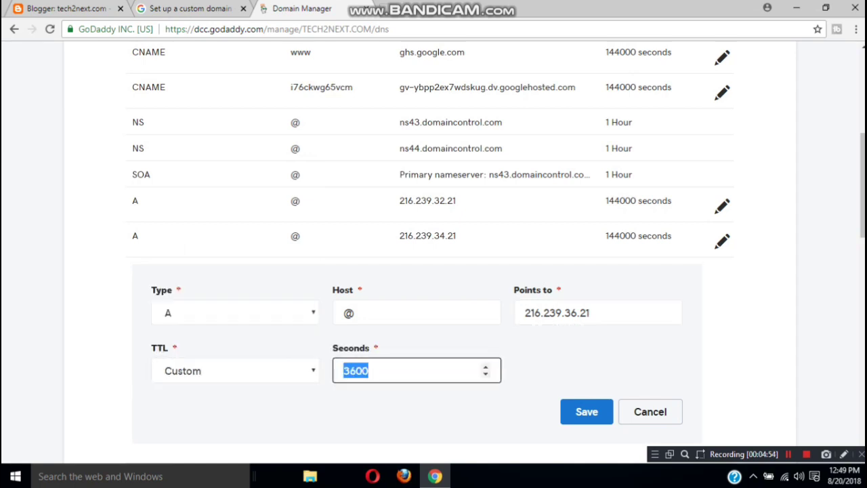
text(144000)
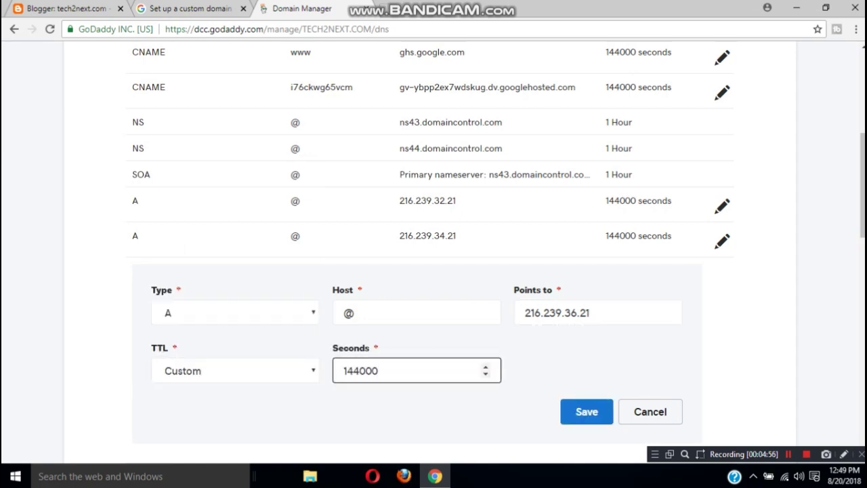
key(Return)
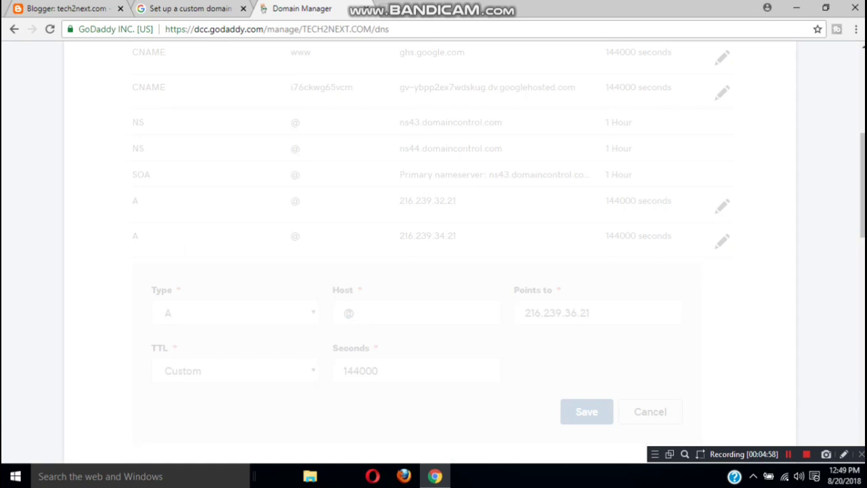
Start a fourth A record entry in the DNS list and copy the IP 216.239.38.21 from the Blogger help page.
key(ctrl+plus)
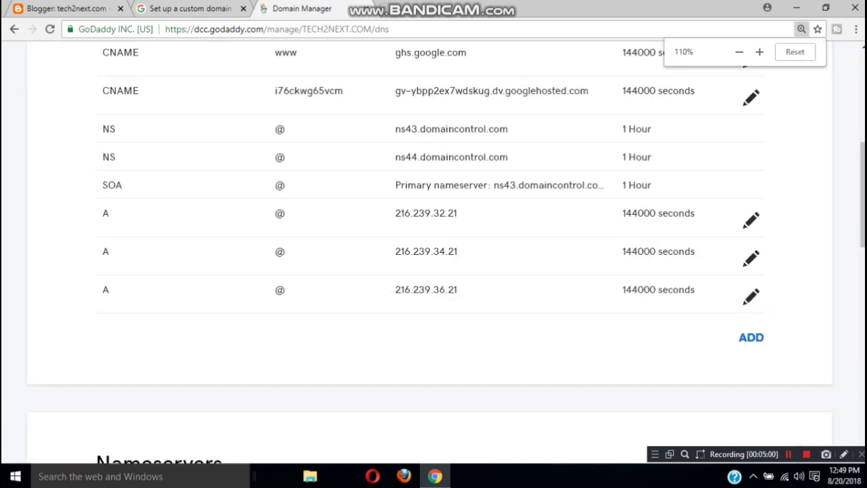
key(ctrl+shift+Tab)
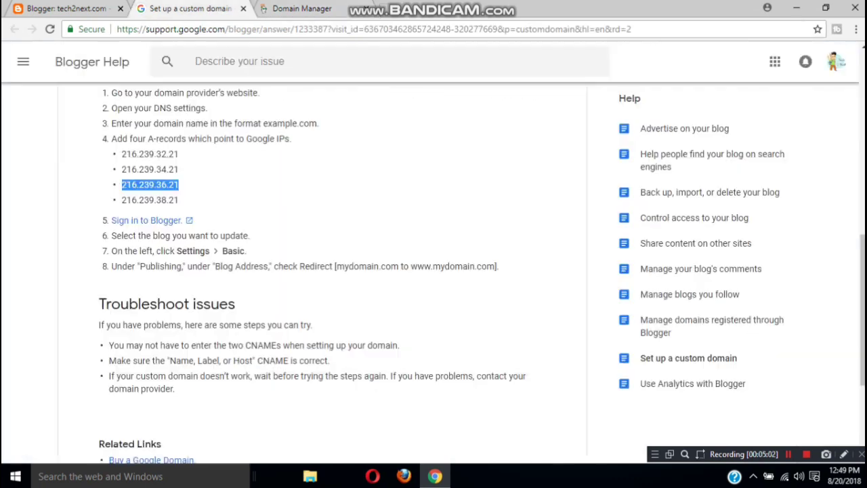
click(138, 200)
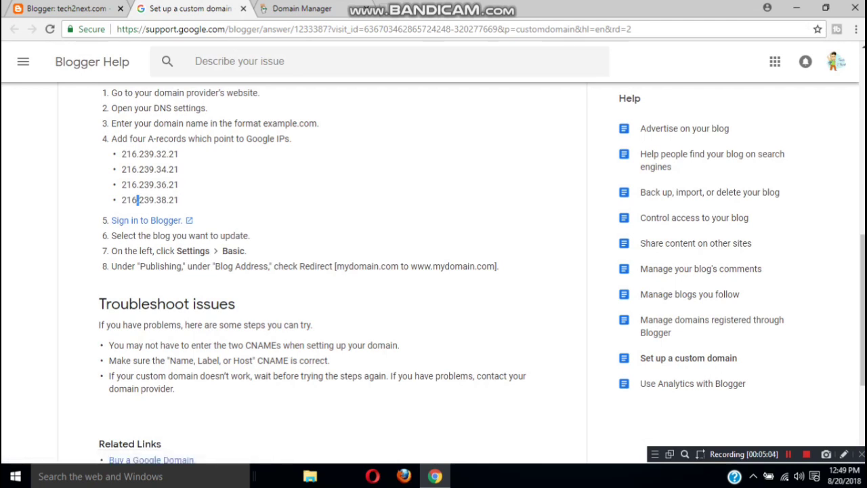
double_click(138, 200)
right_click(126, 202)
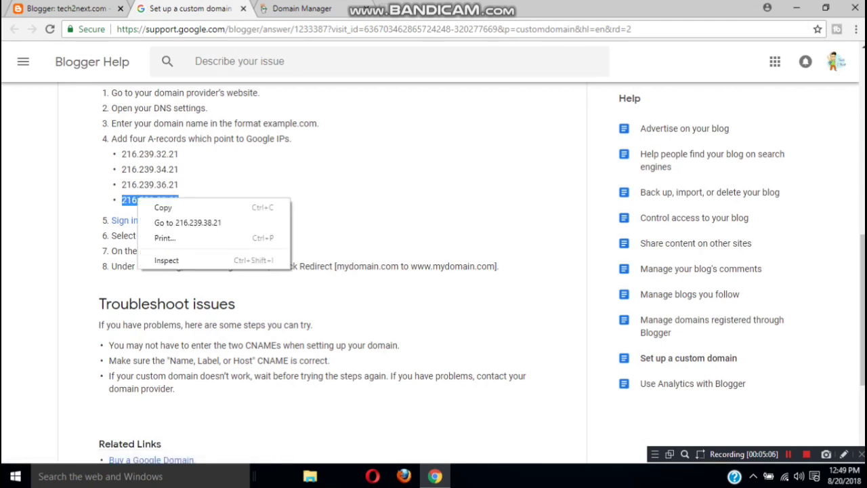
click(153, 208)
click(298, 9)
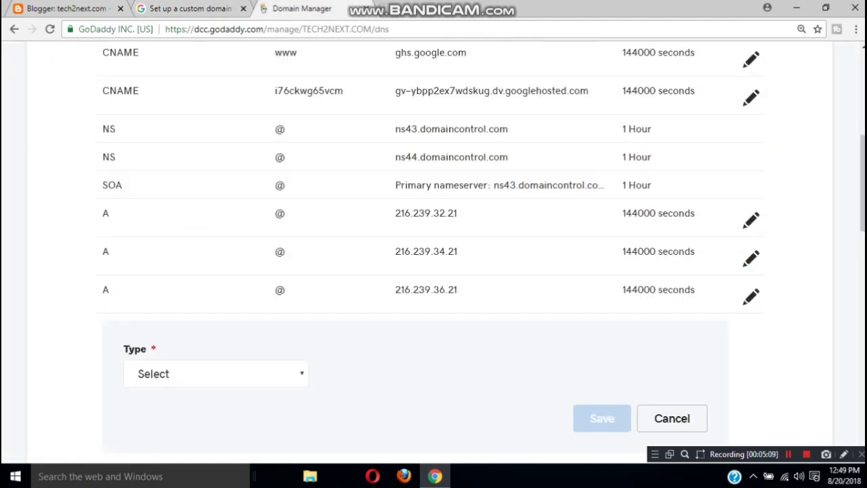
Set the new DNS record to type A with host @, pointing to 216.239.38.21.
click(215, 373)
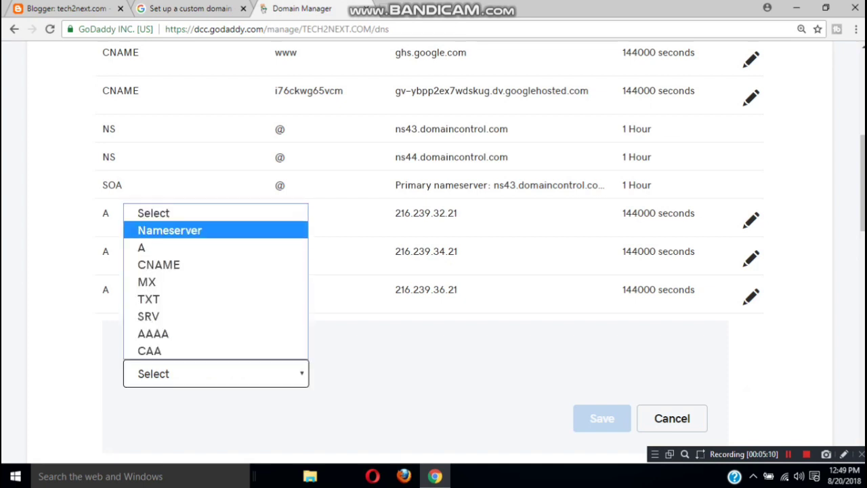
click(156, 248)
click(335, 374)
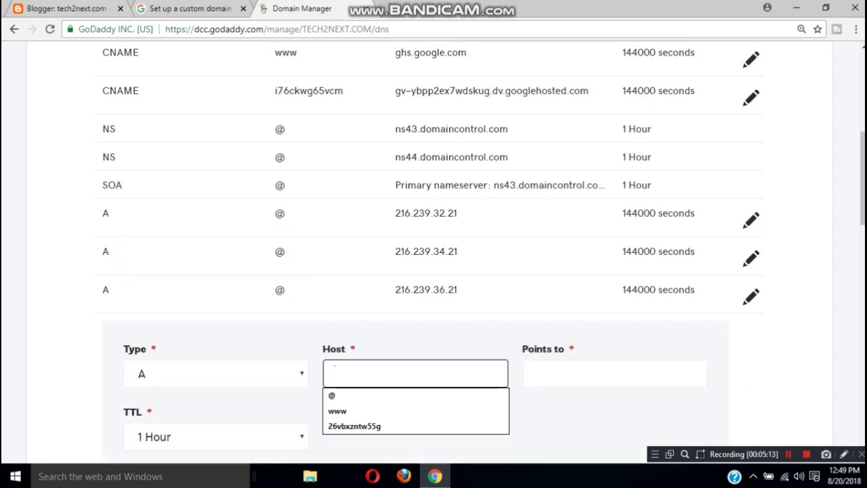
key(Down)
key(Return)
key(Tab)
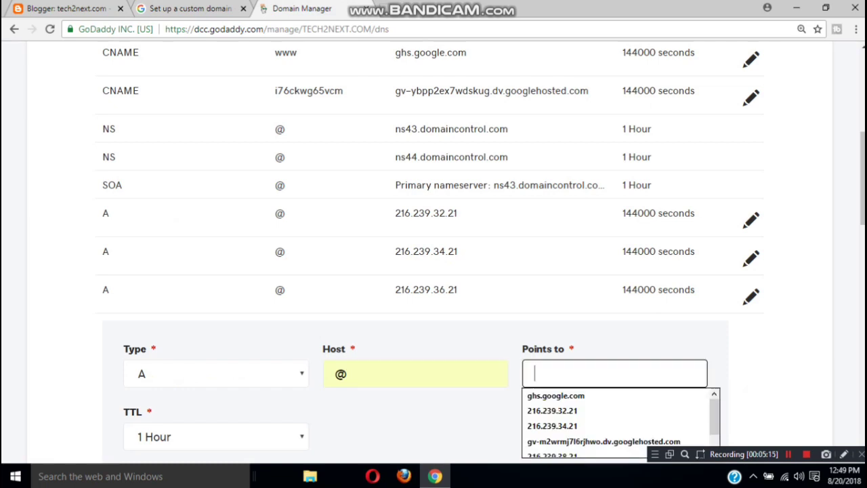
key(ctrl+v)
Set a custom TTL of 144000 seconds for the A record pointing to 216.239.38.21 and save it.
scroll(433, 258, down, 3)
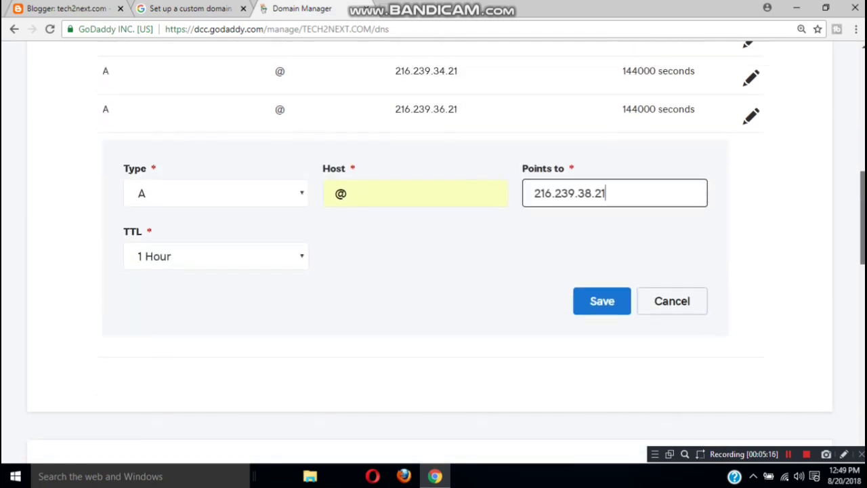
key(Tab)
key(alt+Down)
key(Down)
key(Down)
key(Down)
key(Down)
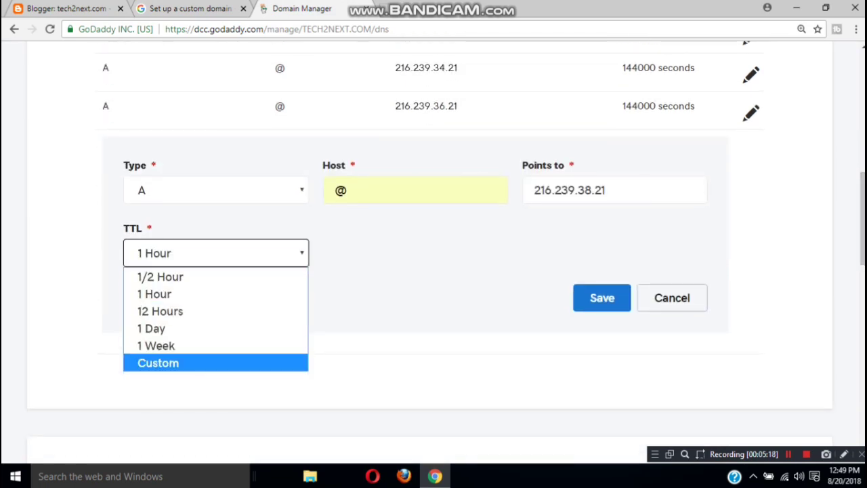
key(Return)
key(Tab)
text(1)
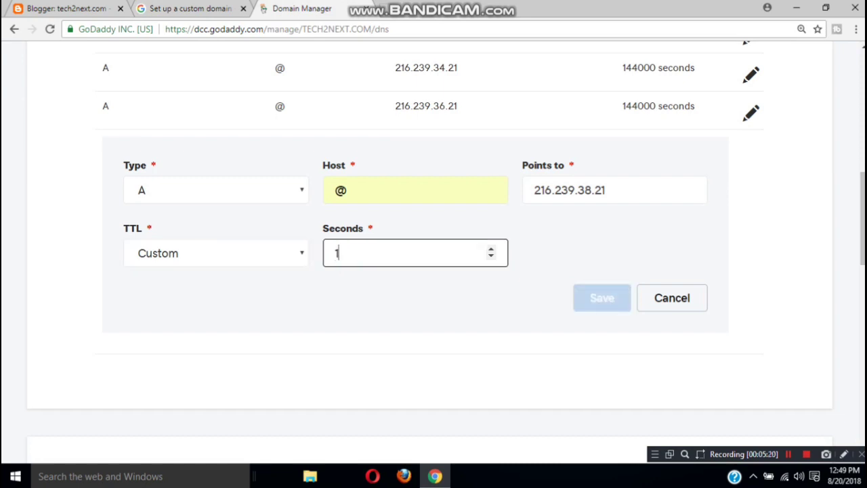
text(44000)
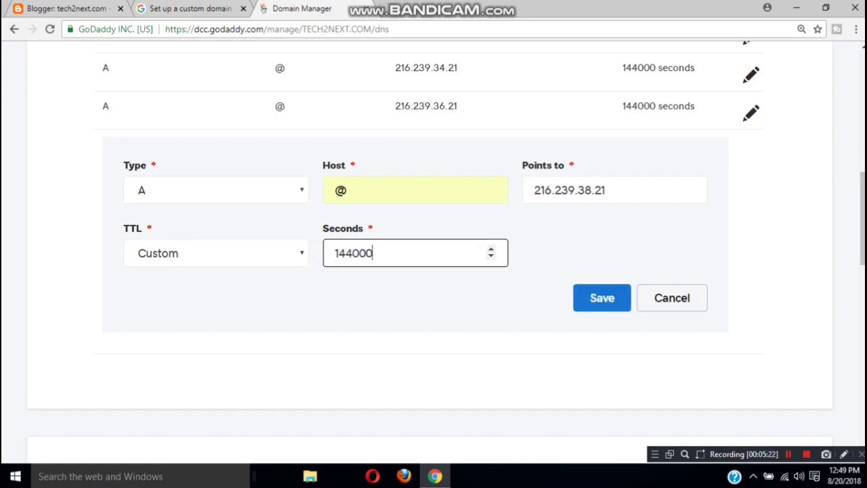
key(Return)
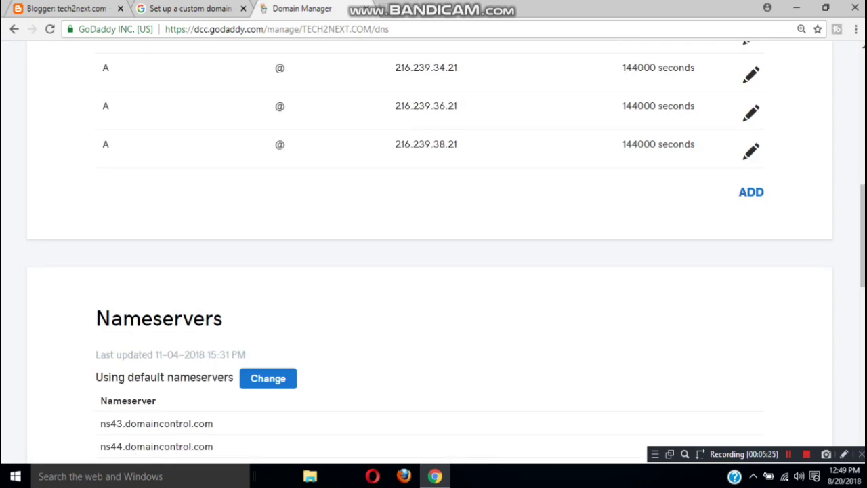
scroll(433, 251, up, 1)
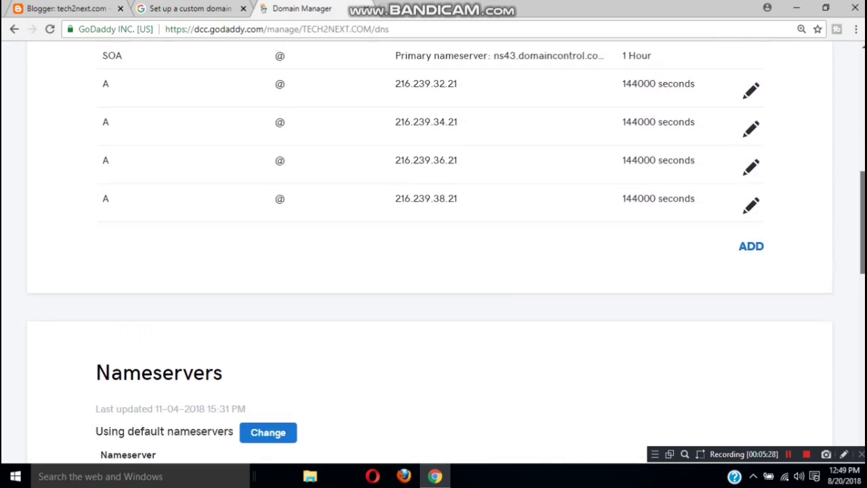
click(67, 8)
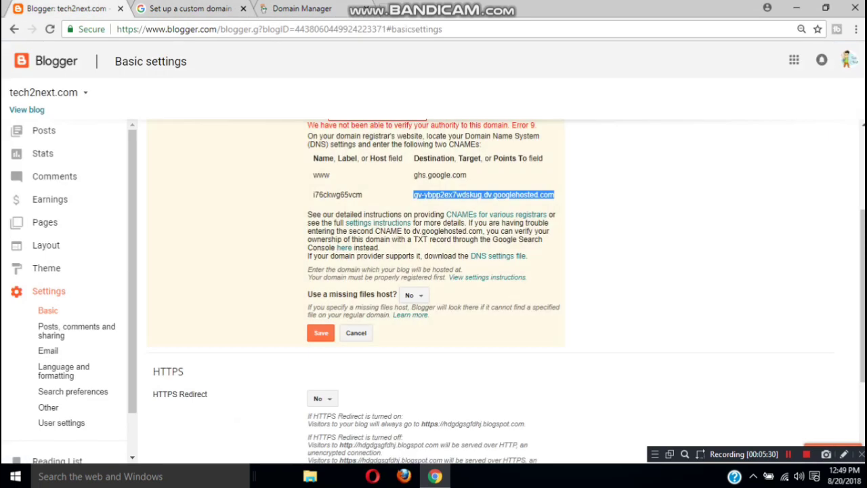
scroll(507, 291, up, 1)
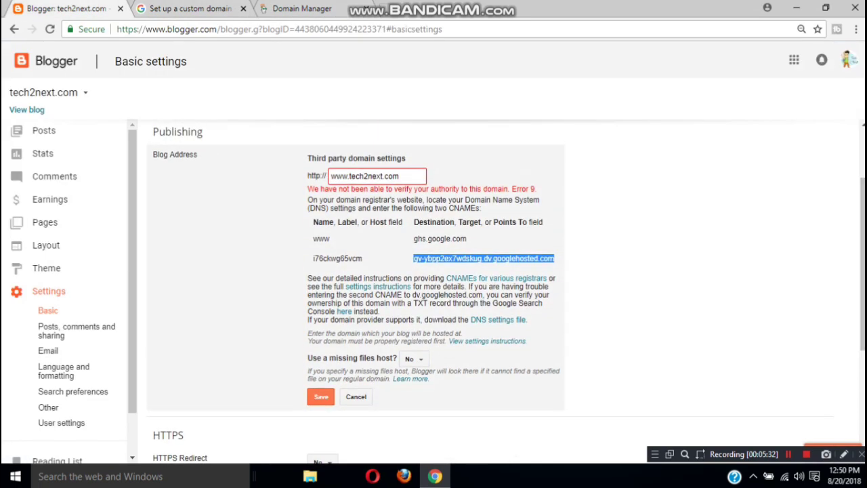
click(321, 396)
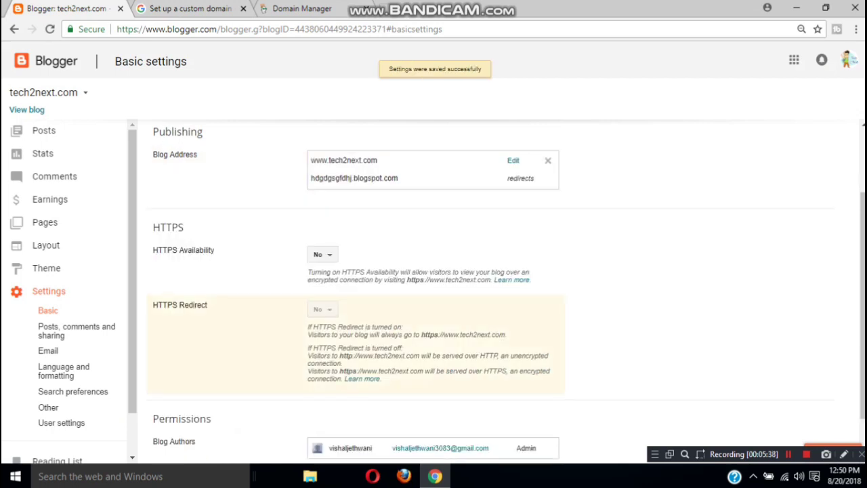
scroll(506, 291, up, 2)
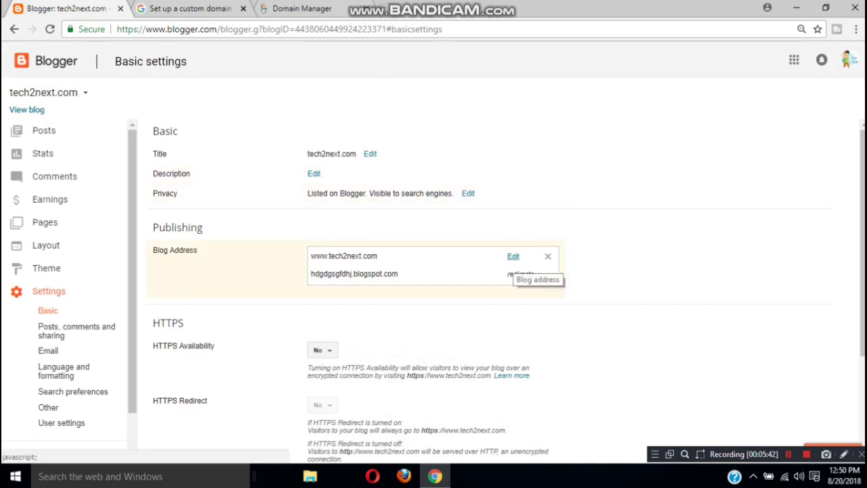
click(513, 257)
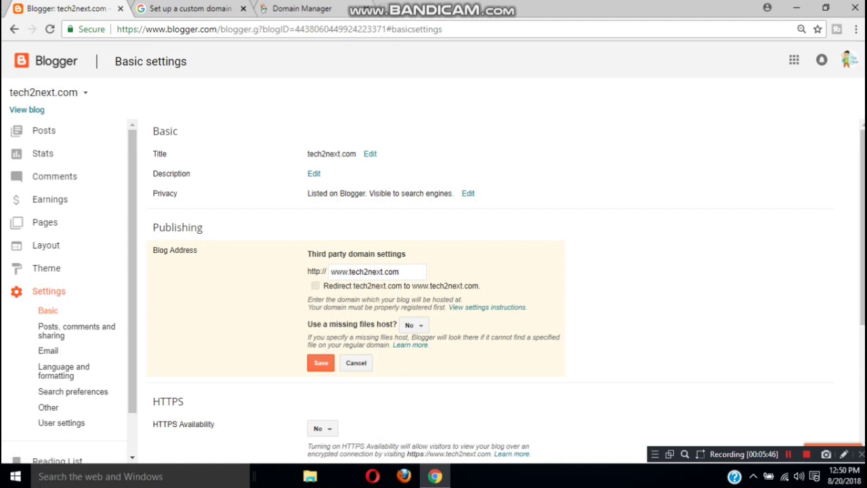
click(315, 285)
click(321, 362)
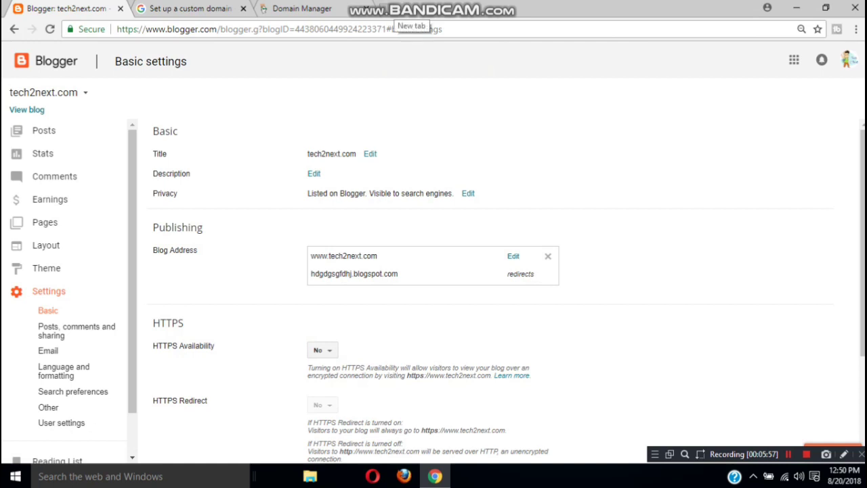
Open tech2next.com in a new browser tab to check that the domain loads the blog.
click(385, 9)
text(te)
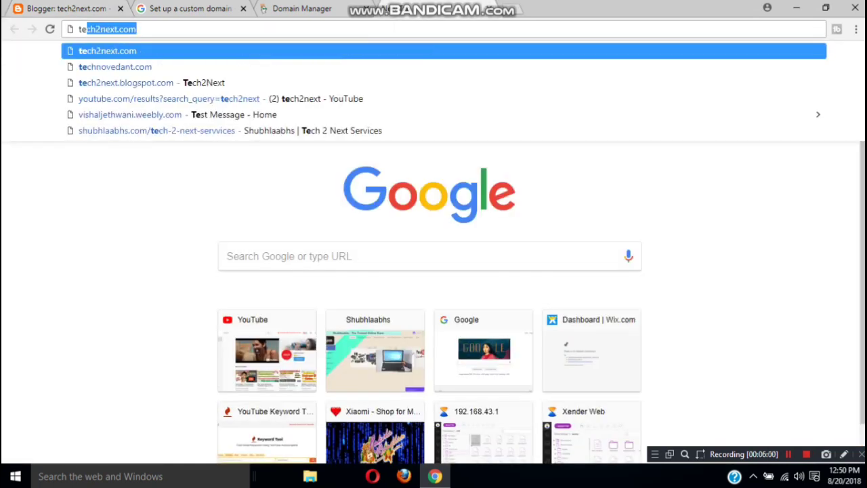
key(Return)
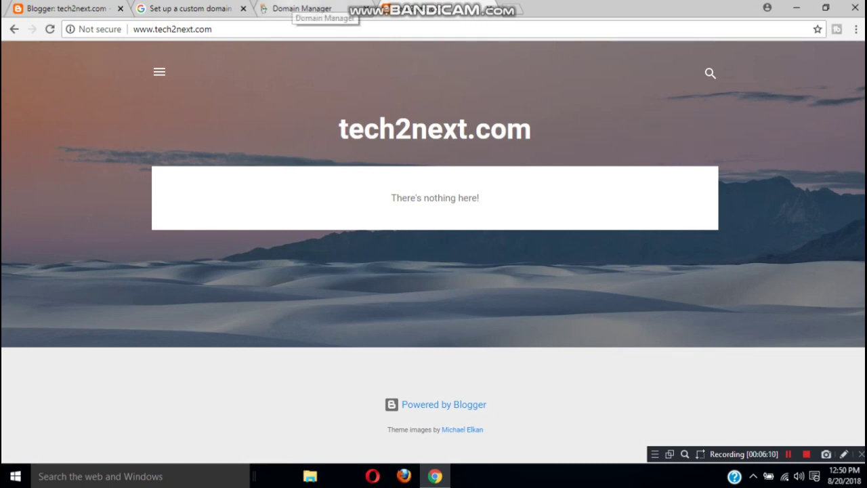
Return to the Blogger dashboard and apply the first Contempo theme to the blog.
click(297, 8)
key(ctrl+shift+Tab)
key(ctrl+shift+Tab)
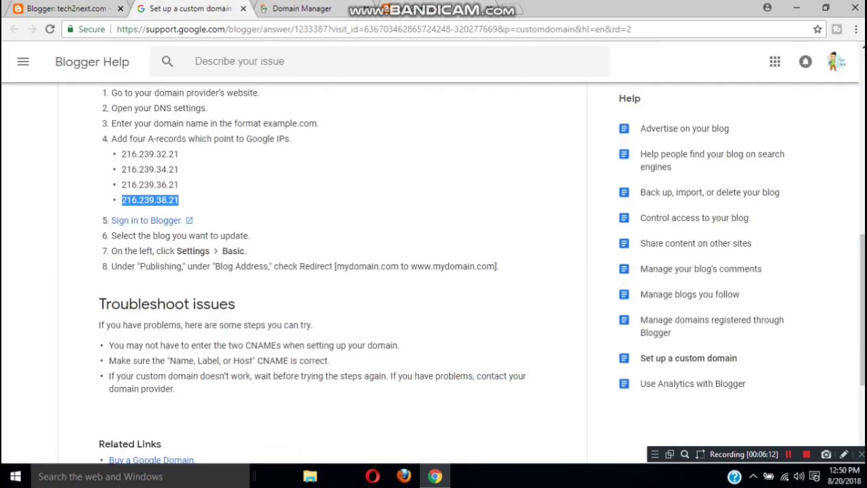
scroll(508, 291, down, 2)
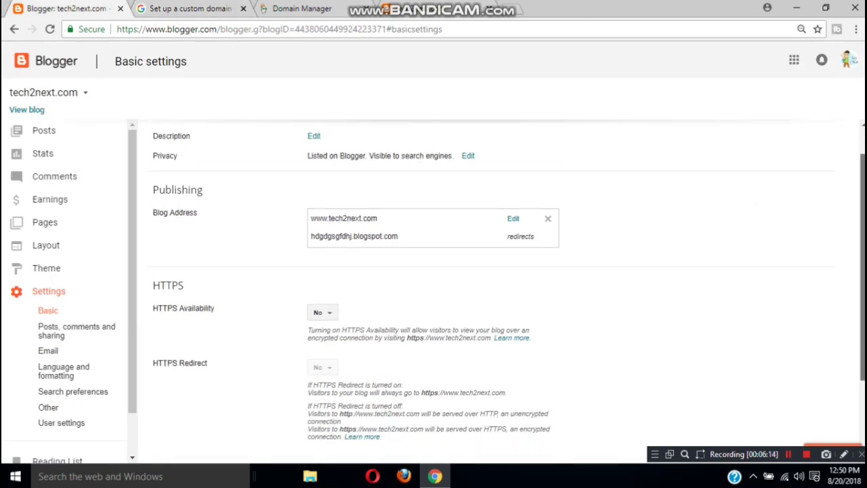
click(46, 268)
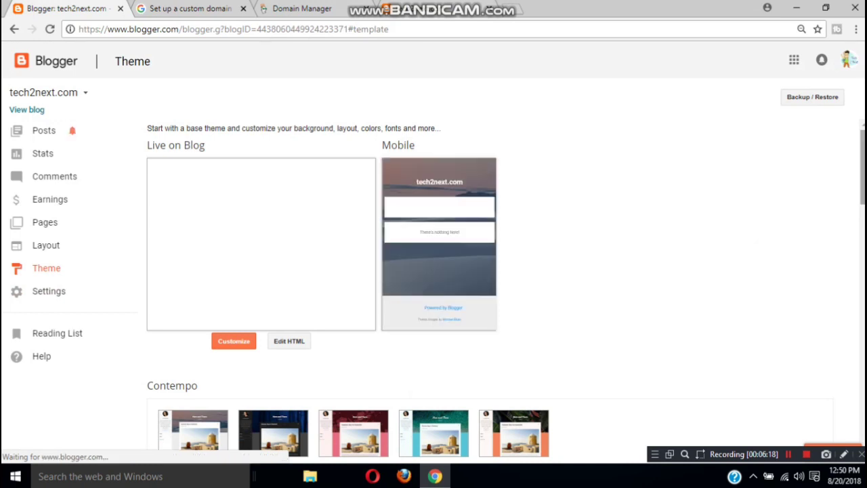
scroll(487, 284, down, 4)
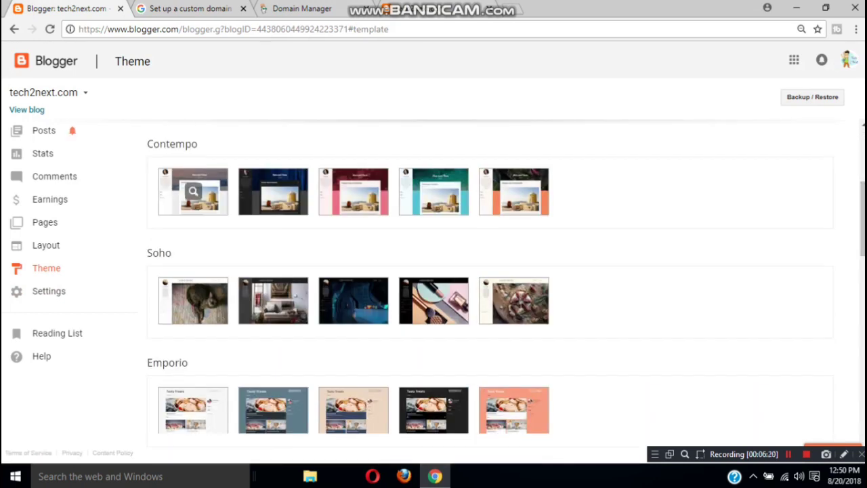
click(193, 192)
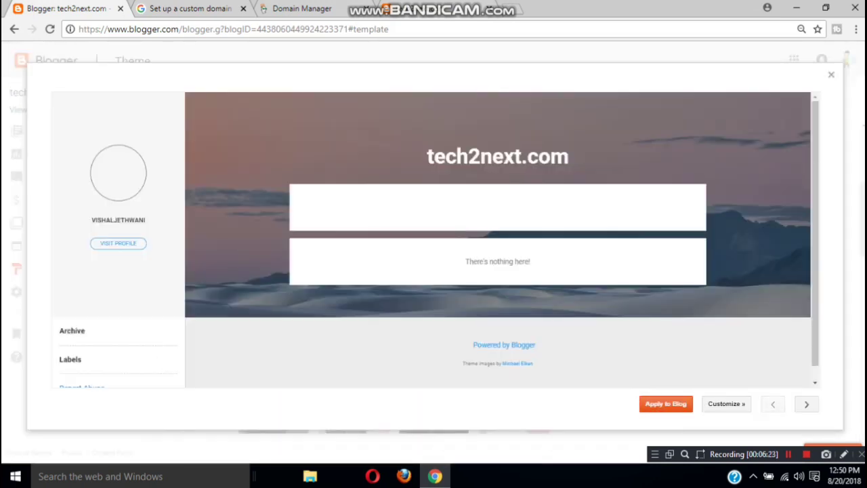
click(666, 404)
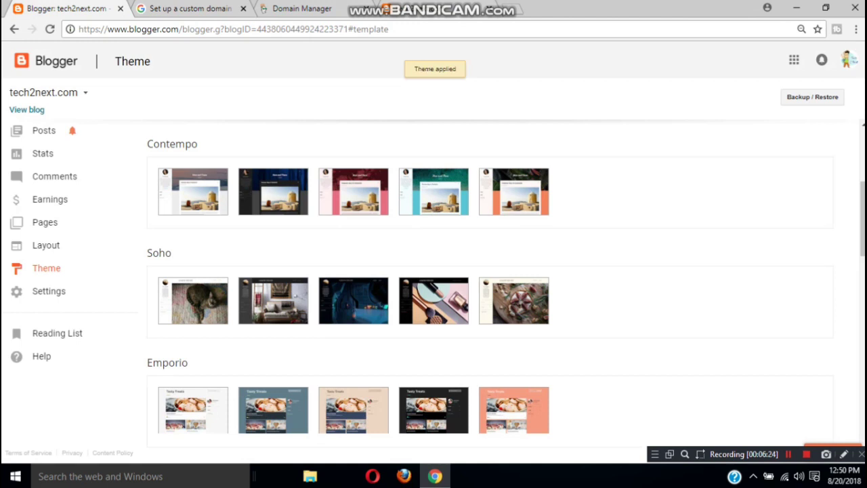
click(26, 109)
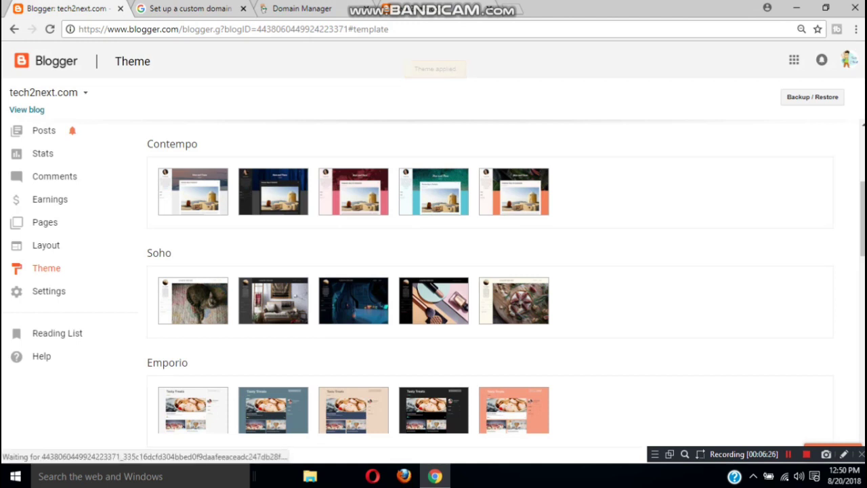
key(F5)
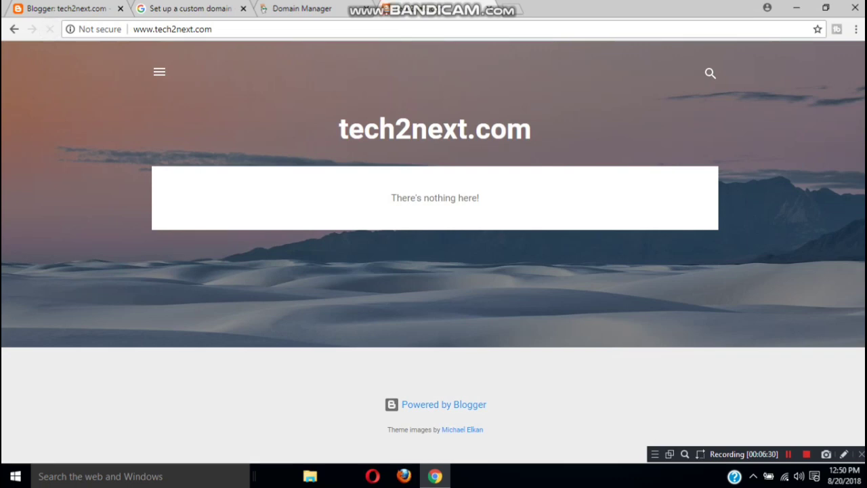
key(alt+Left)
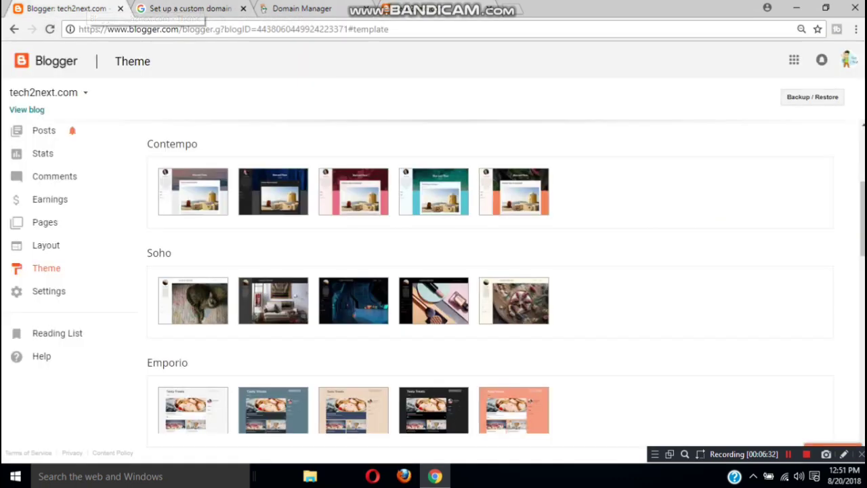
Revert the blog to the classic theme and delete all the code in its theme HTML editor.
scroll(501, 284, down, 12)
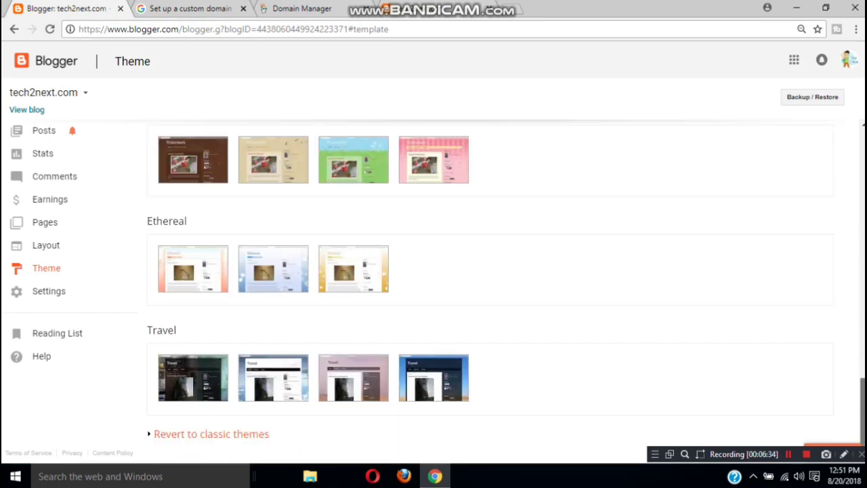
click(211, 434)
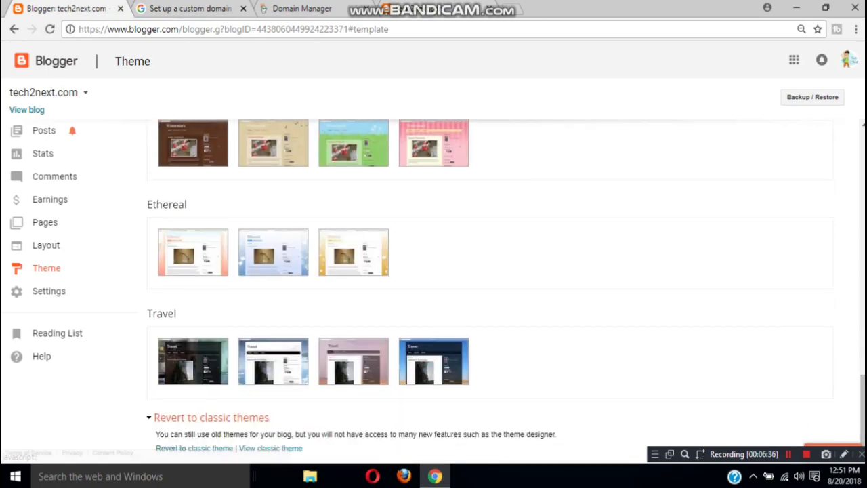
scroll(501, 285, down, 1)
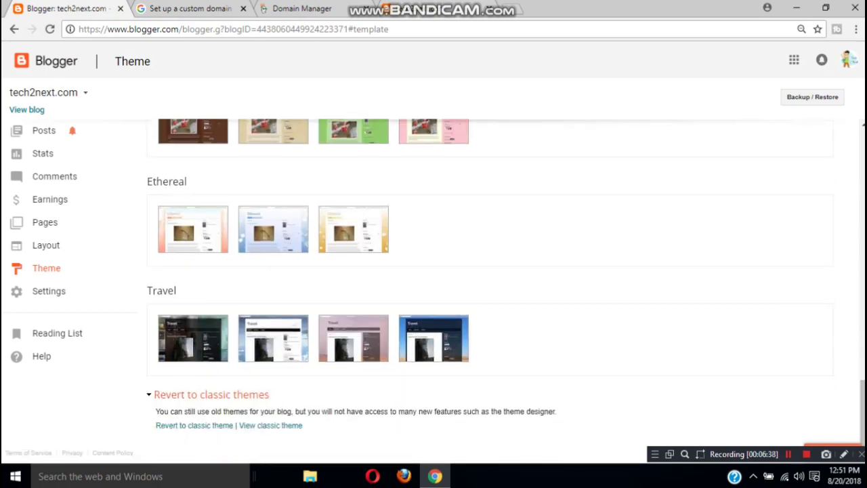
click(194, 425)
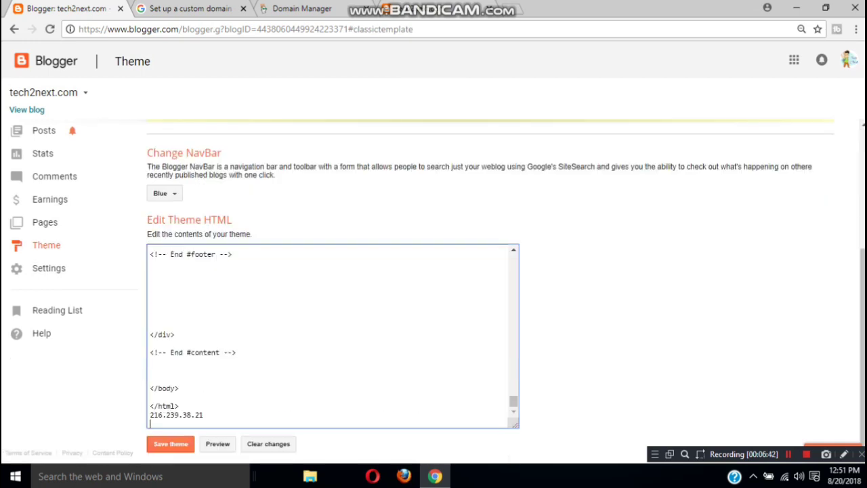
key(ctrl+a)
key(BackSpace)
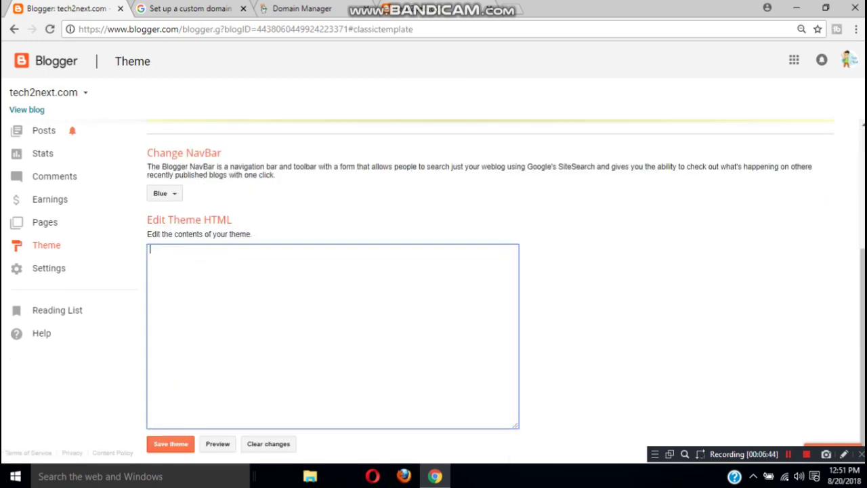
text(216.239.38.21)
key(Return)
key(BackSpace)
key(BackSpace)
key(BackSpace)
key(BackSpace)
key(BackSpace)
key(BackSpace)
key(BackSpace)
key(BackSpace)
key(BackSpace)
key(BackSpace)
key(BackSpace)
key(BackSpace)
key(BackSpace)
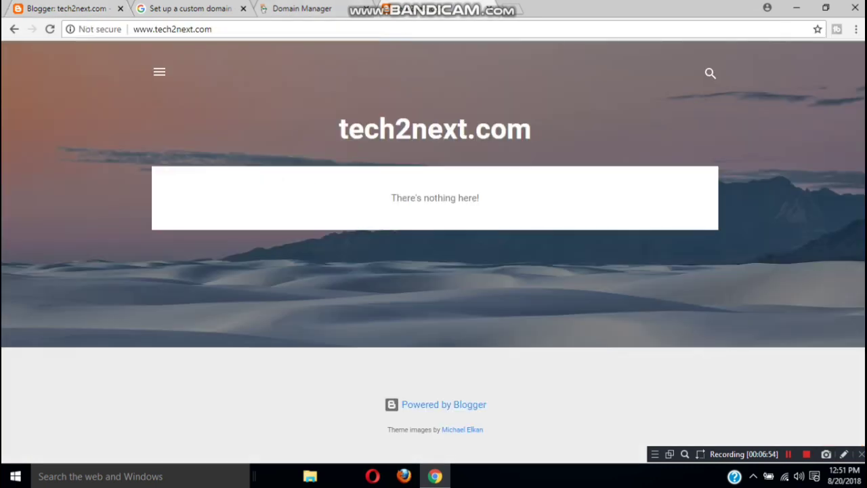
key(F5)
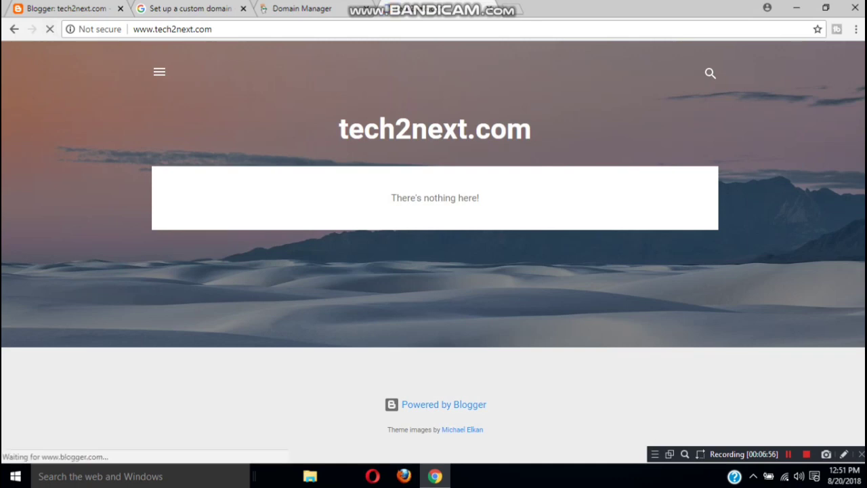